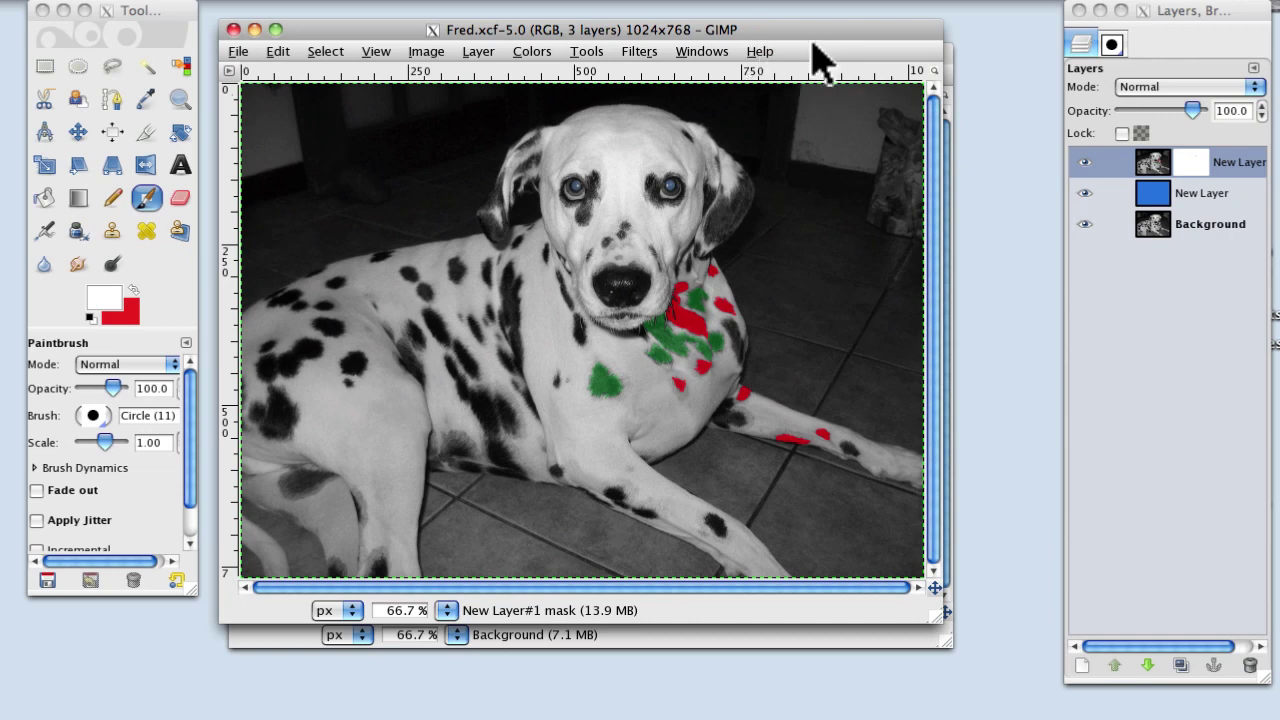
Minimize the finished Fred.xcf example and duplicate Fred.jpg's Background layer into Background copy.
left_click(254, 29)
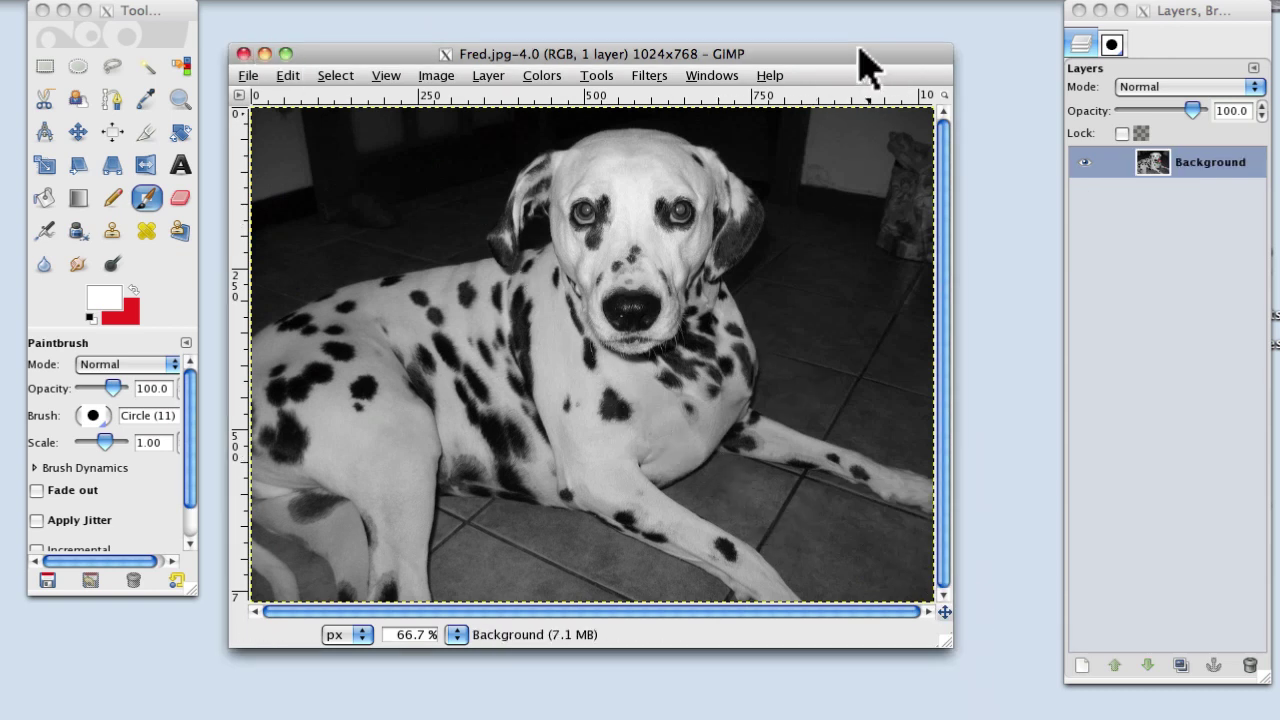
left_click_drag(856, 48, 886, 40)
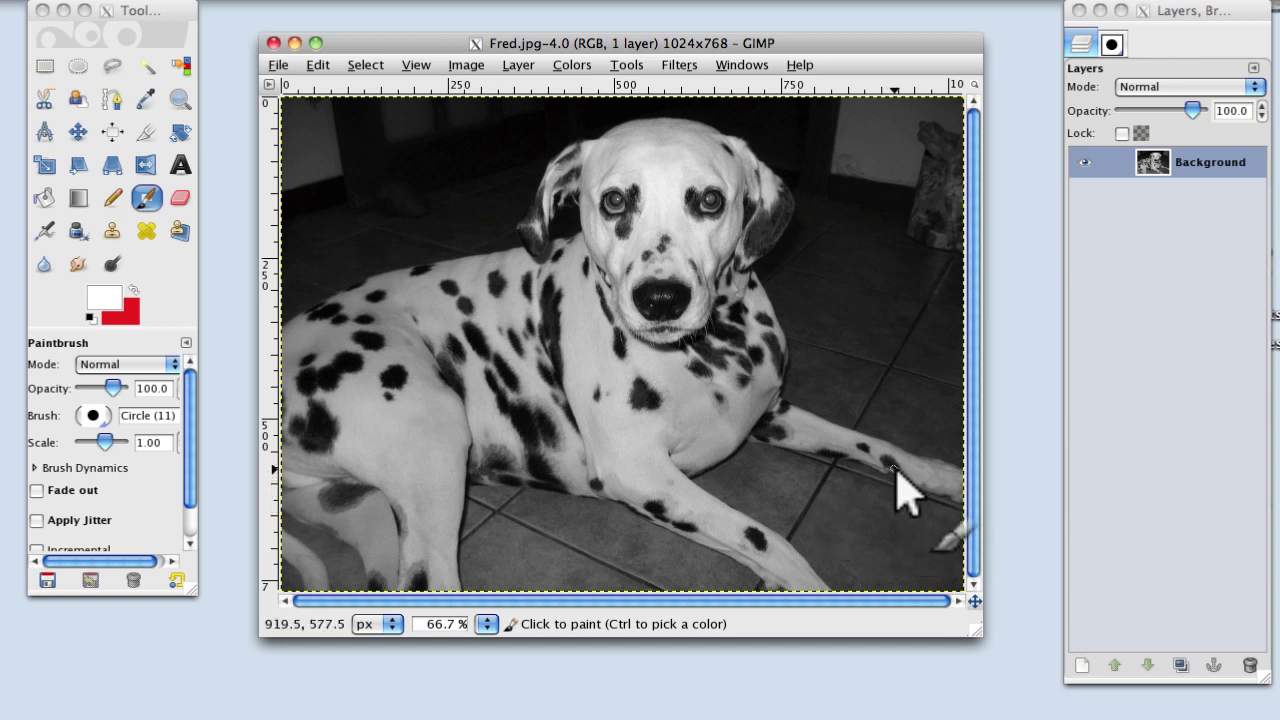
left_click(1182, 667)
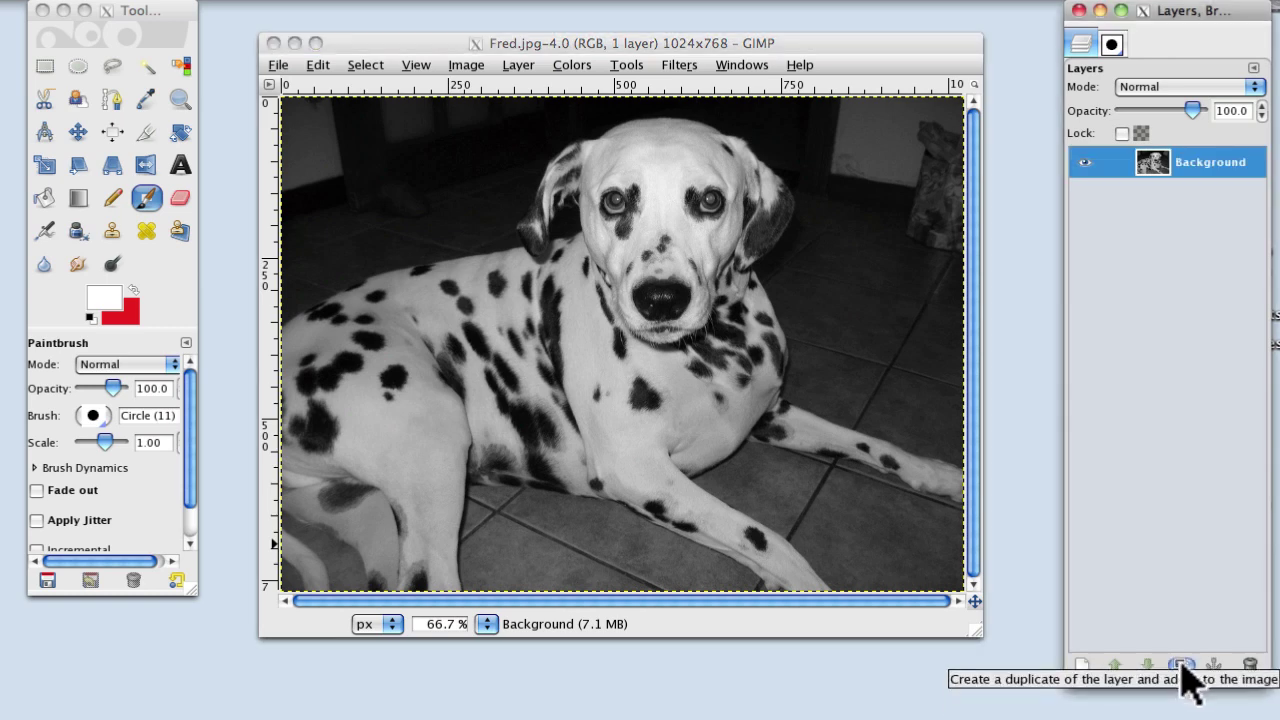
left_click(1182, 667)
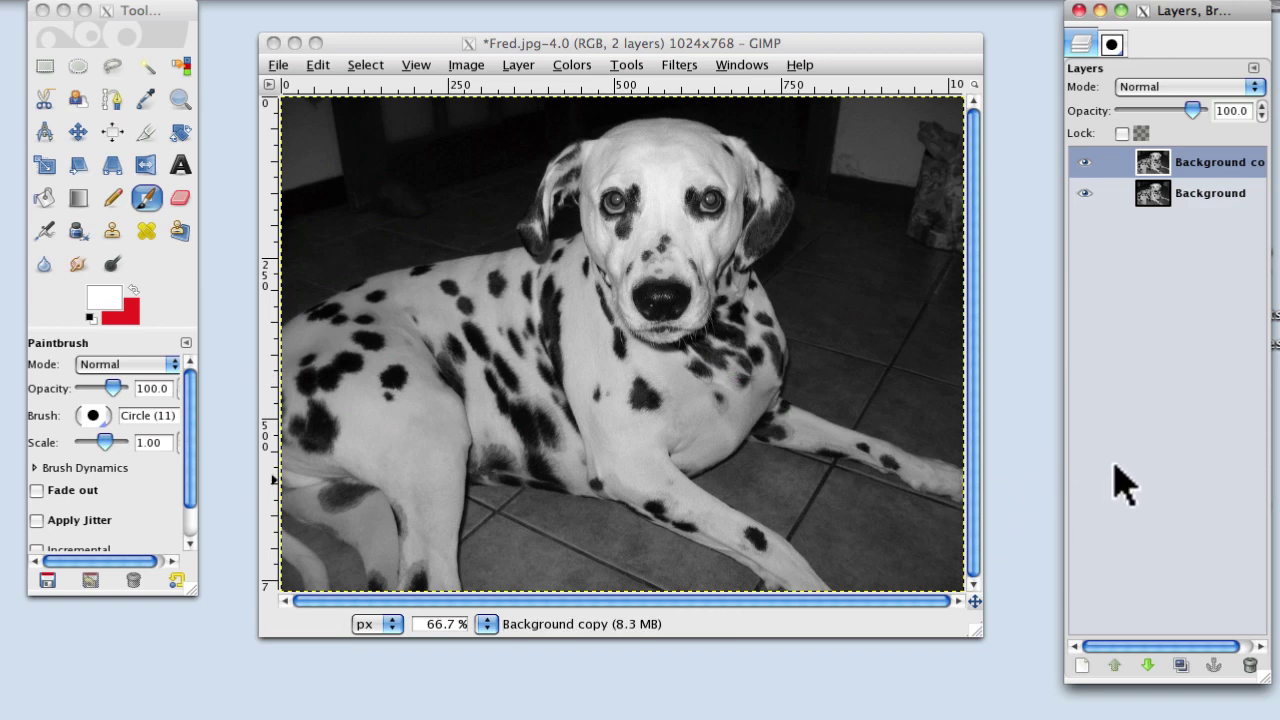
Create a new layer with Transparency as its fill type.
left_click(1081, 665)
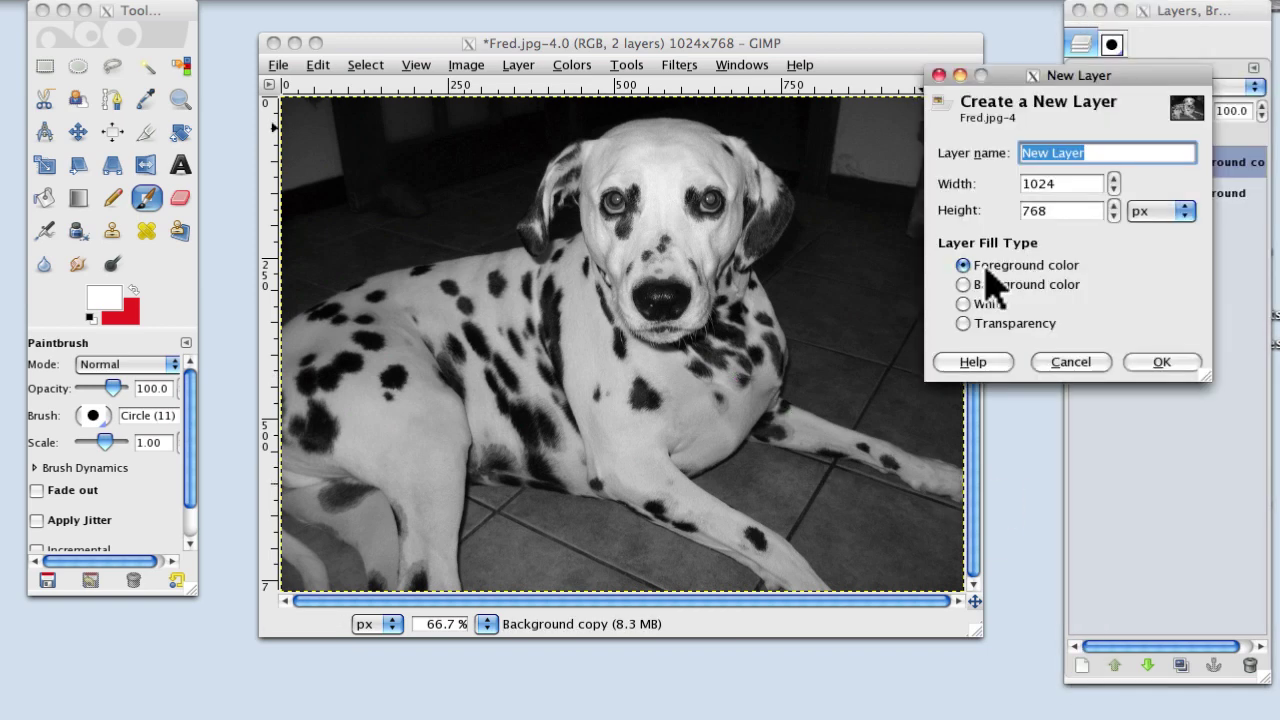
left_click(997, 323)
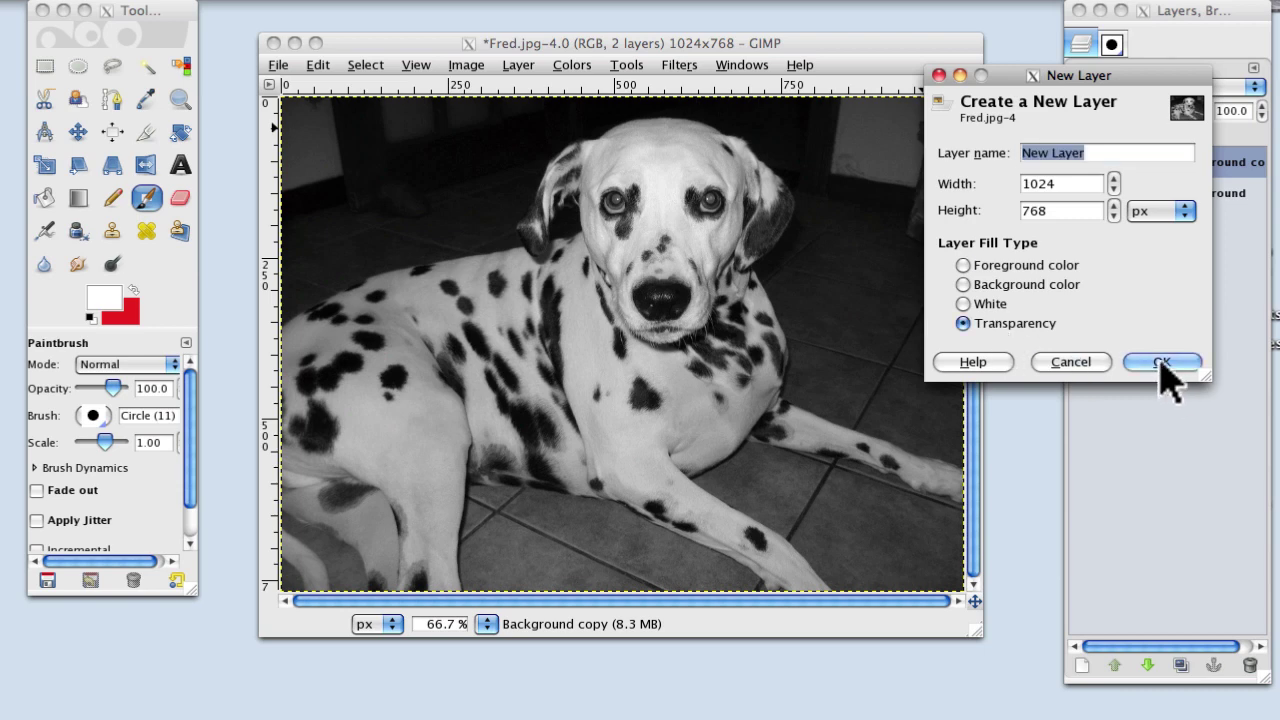
left_click(1162, 362)
Shift the Layers window left and browse the Layer and Help menus without changing anything.
left_click_drag(1240, 12, 1206, 12)
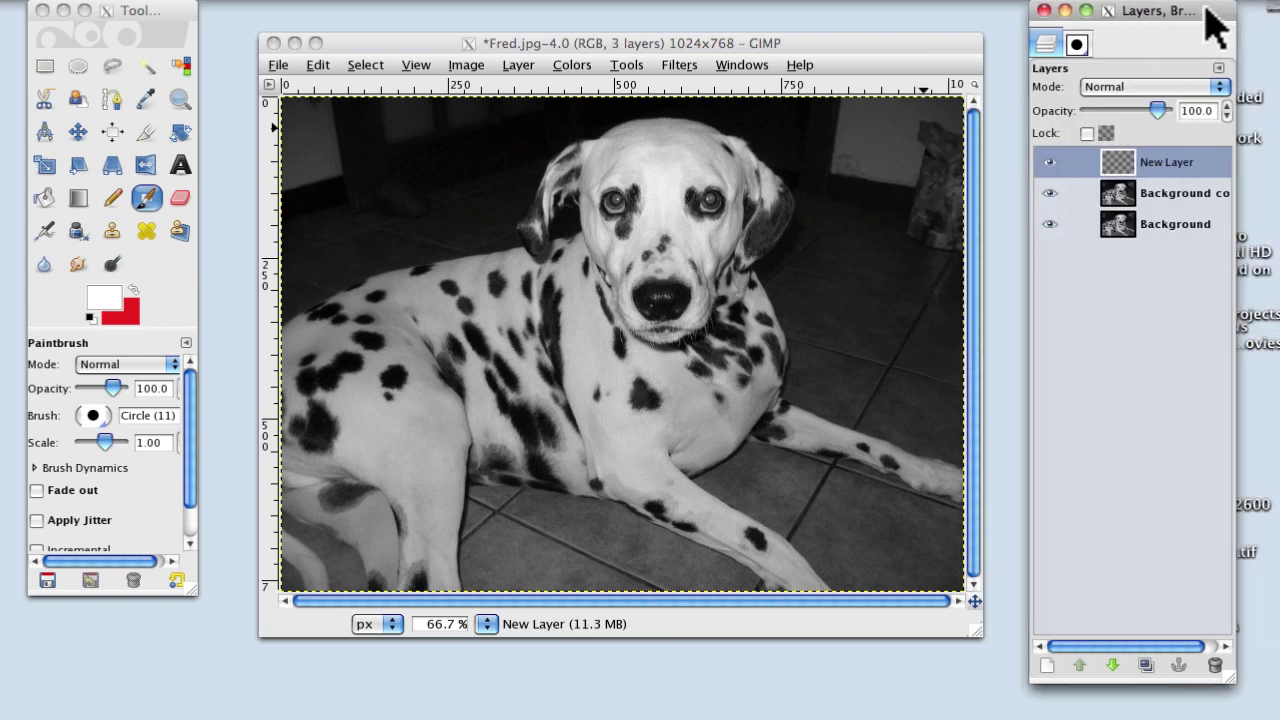
left_click(520, 66)
left_click(515, 67)
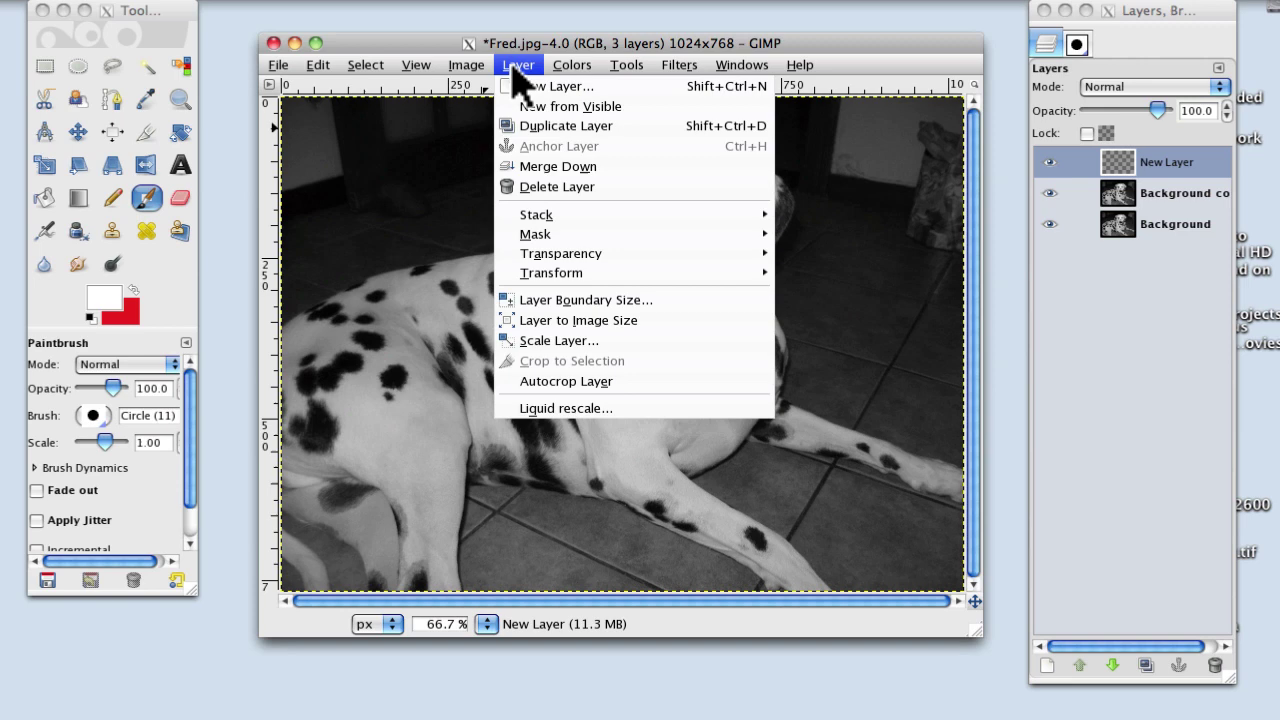
left_click(518, 64)
left_click(800, 64)
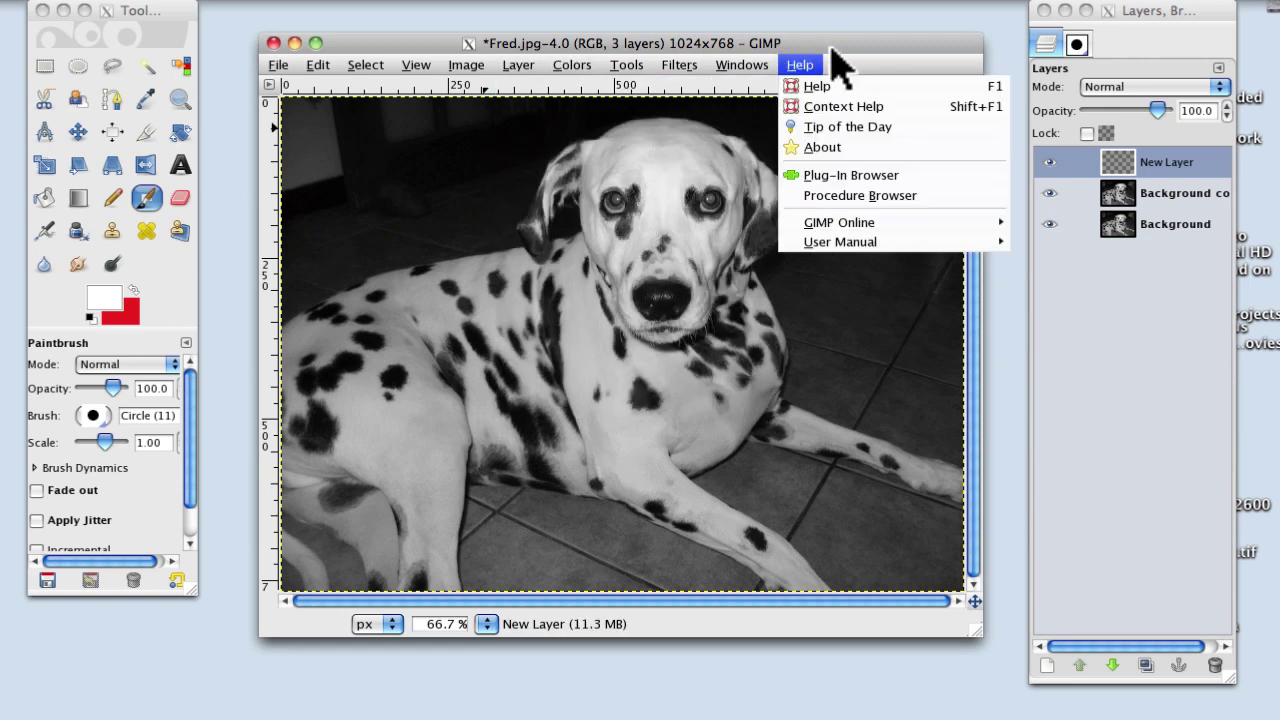
left_click(857, 44)
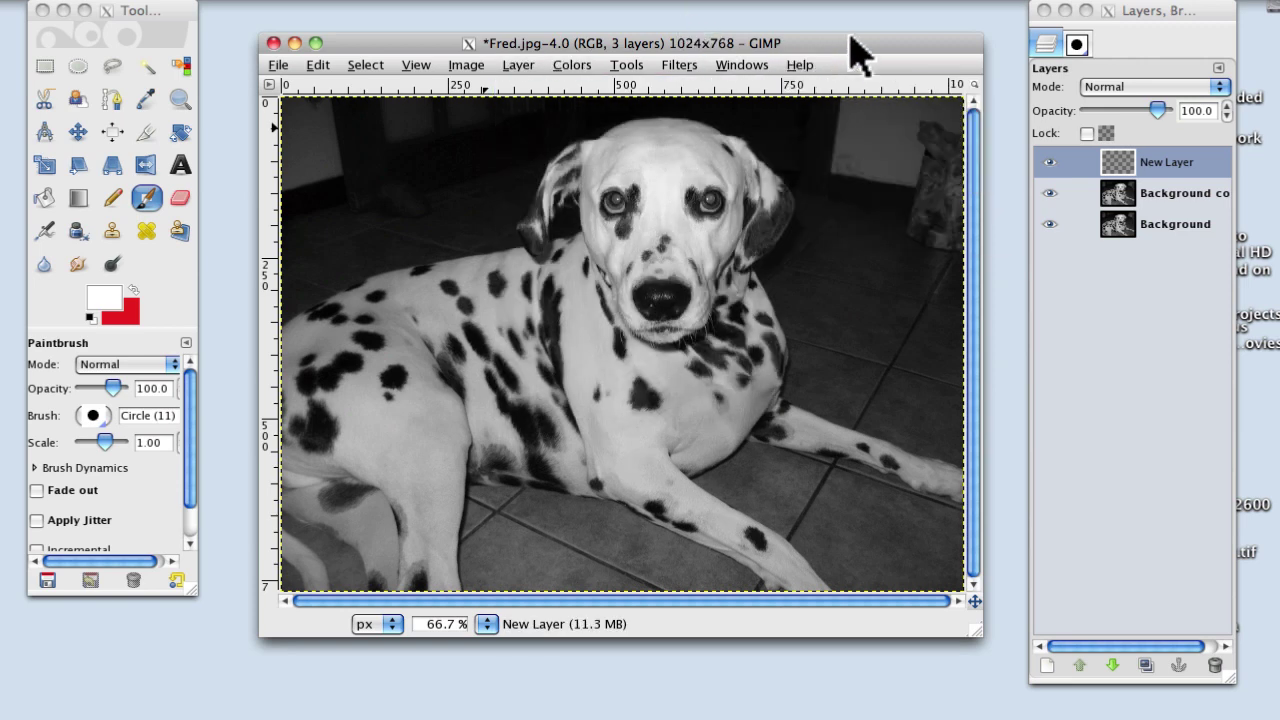
Swap colours to make red the foreground, then adjust it to e84f36 (green raised to 62).
left_click(134, 288)
left_click(134, 288)
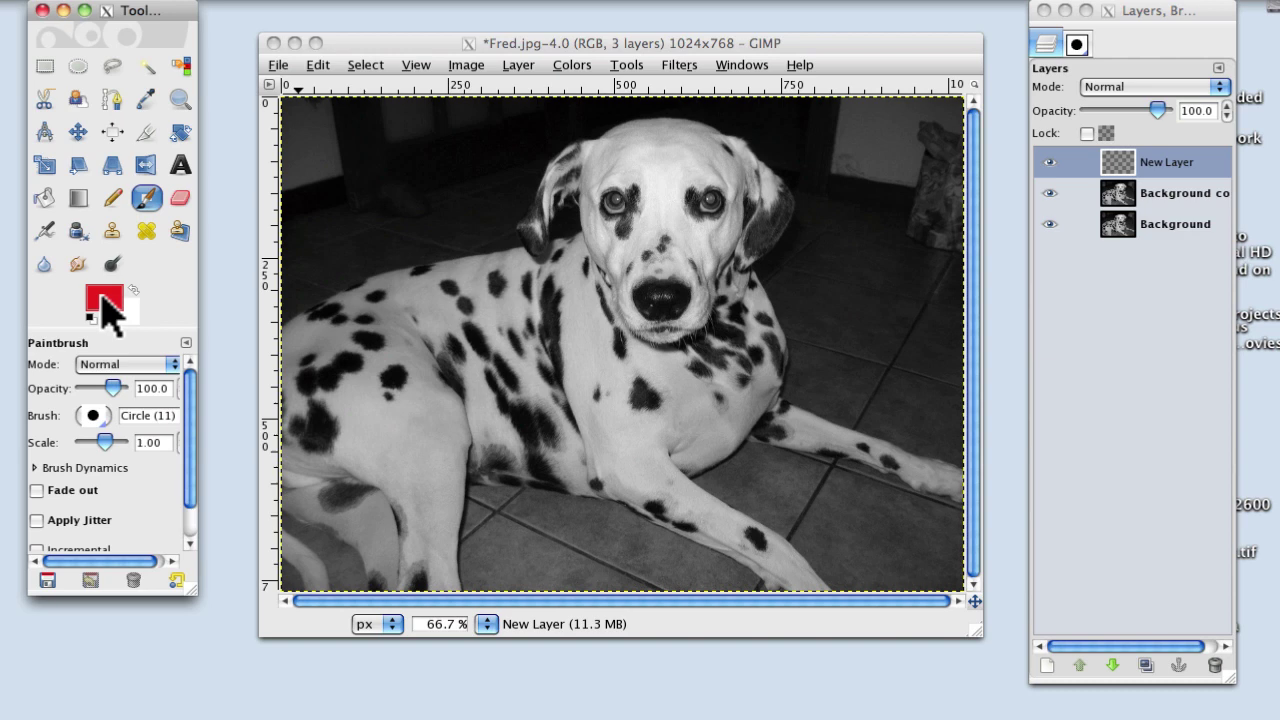
left_click(101, 298)
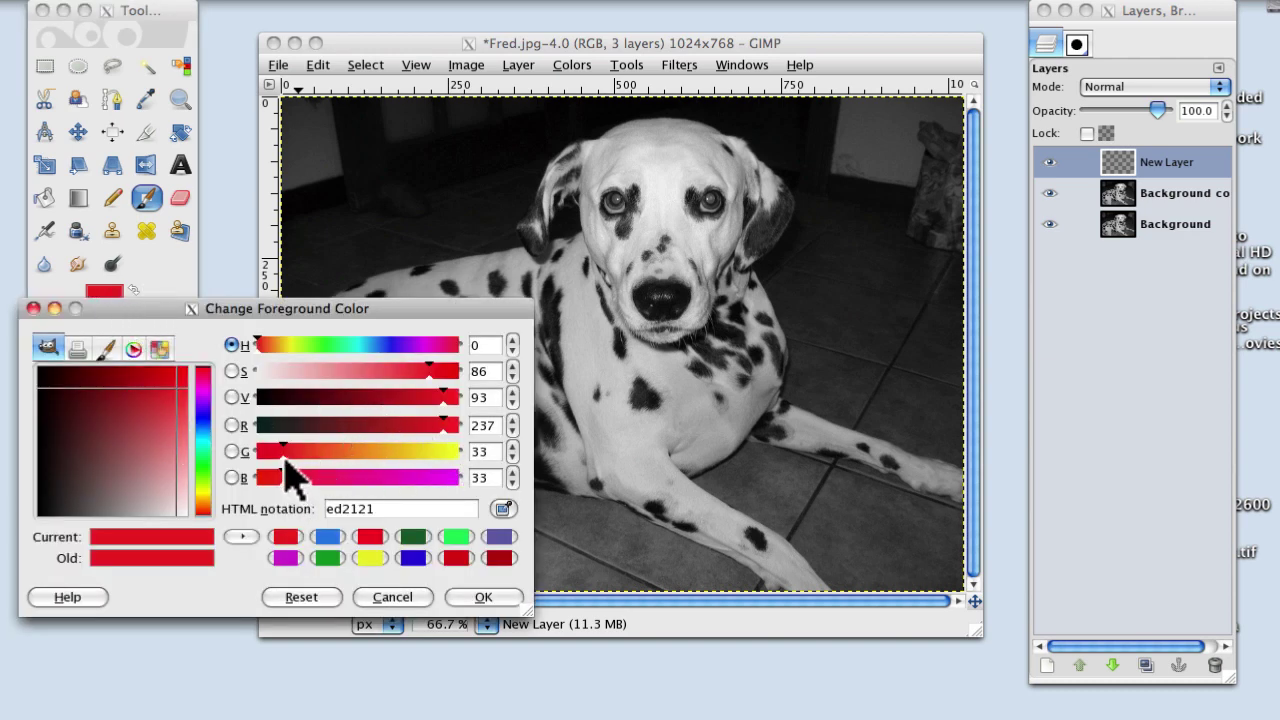
left_click_drag(282, 460, 312, 458)
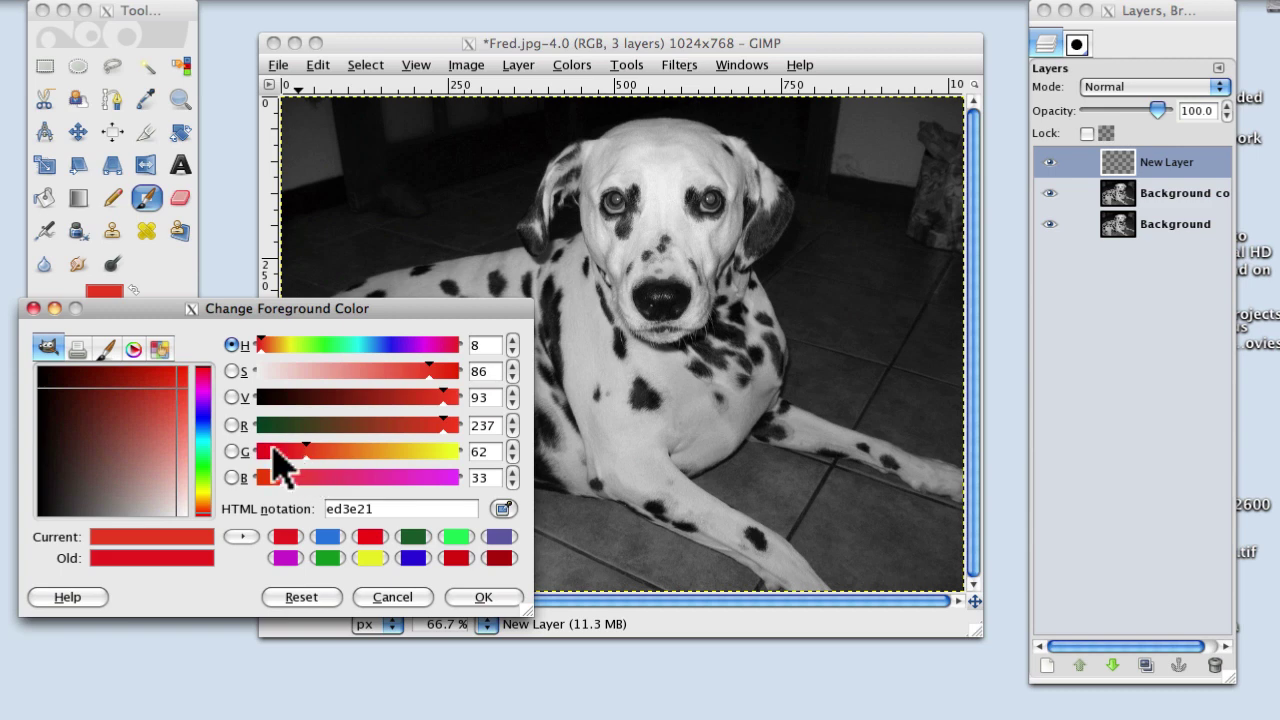
left_click(173, 400)
left_click_drag(173, 404, 186, 401)
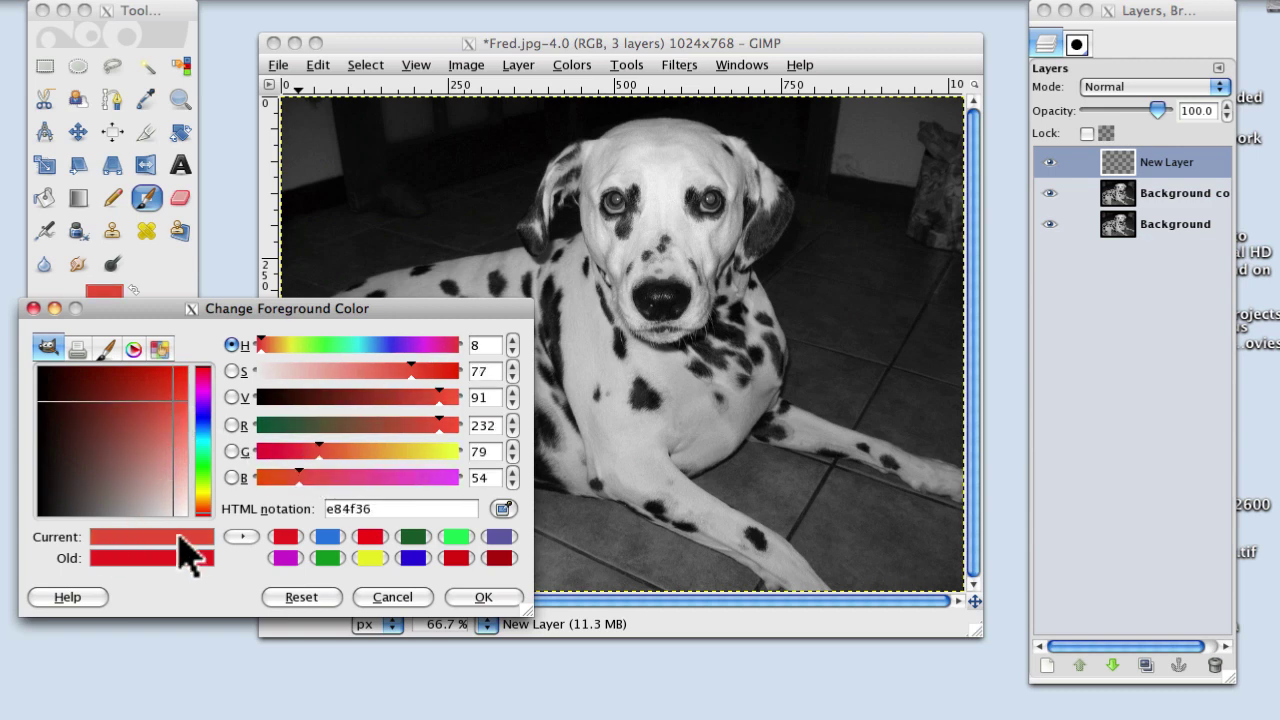
left_click(480, 598)
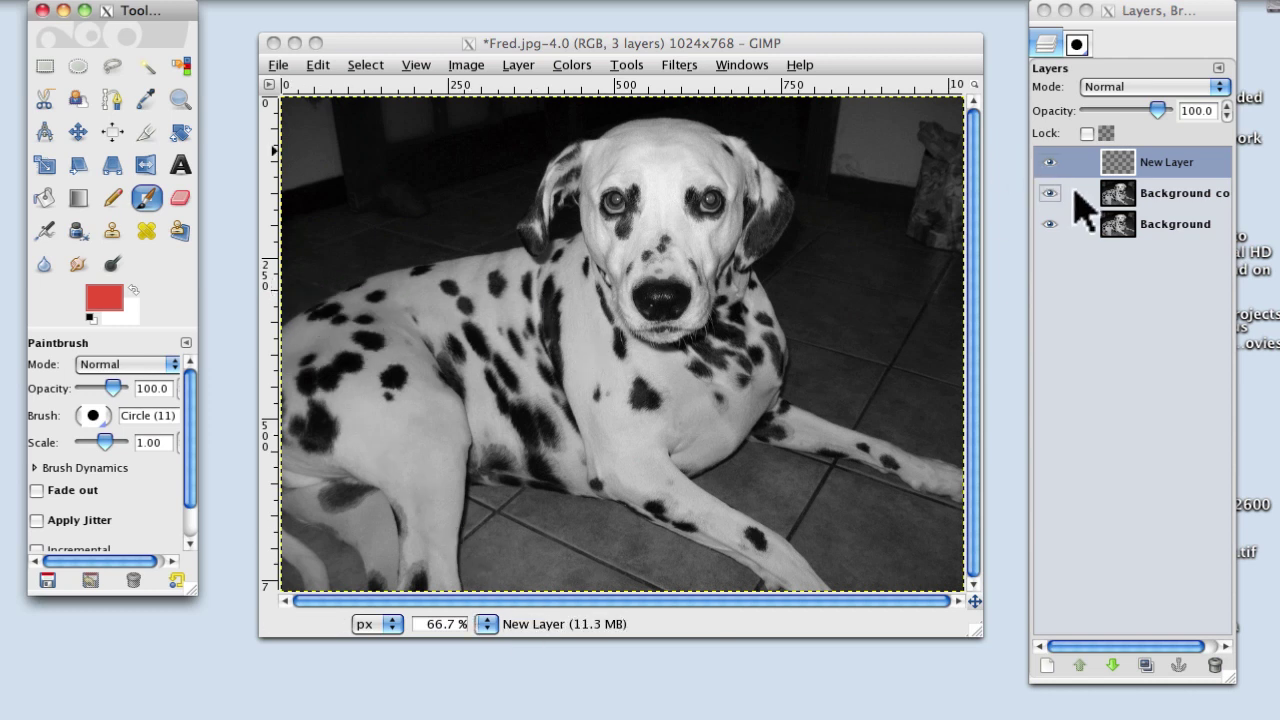
left_click(1076, 160)
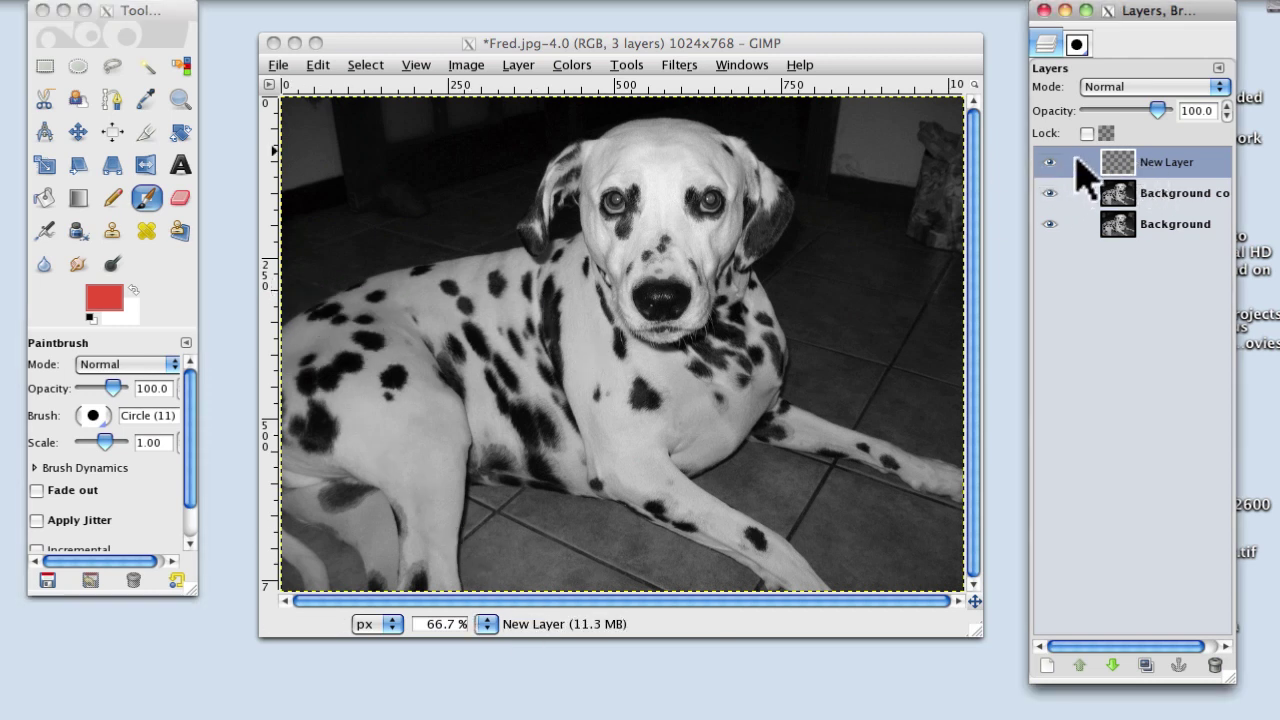
Bucket-fill New Layer solid red and move it below Background copy.
left_click(45, 199)
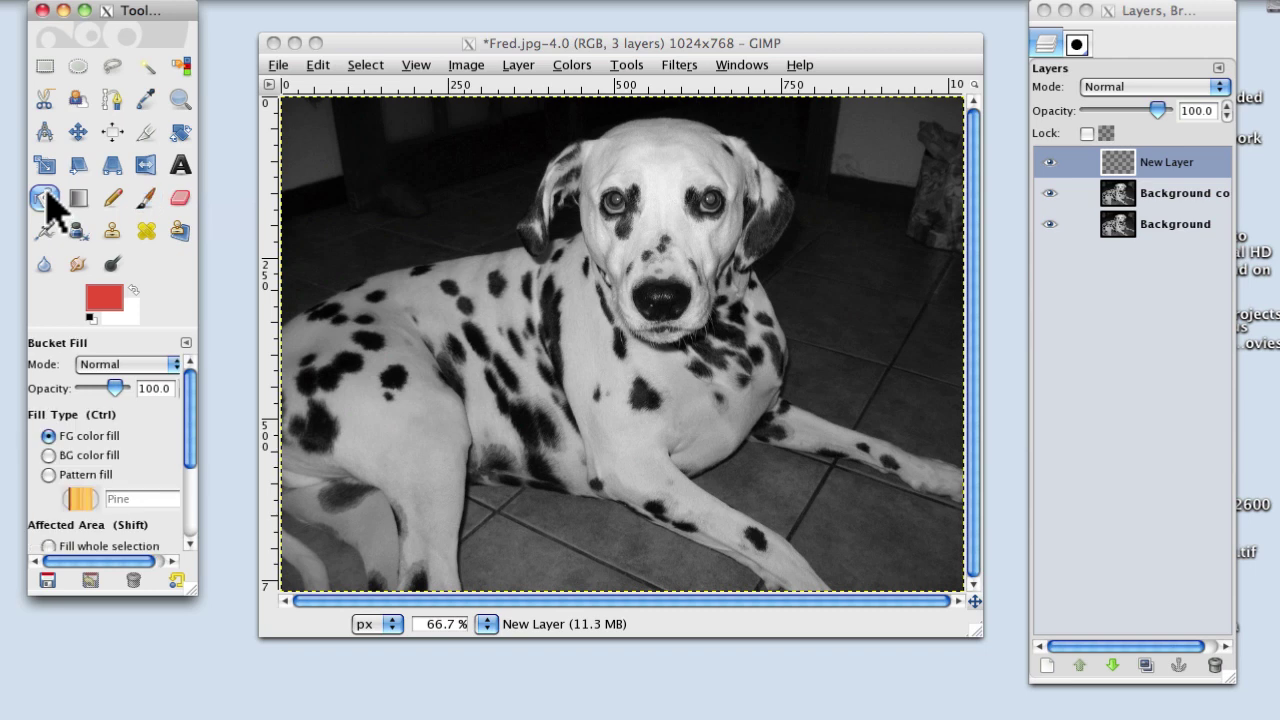
left_click(378, 197)
left_click(380, 203)
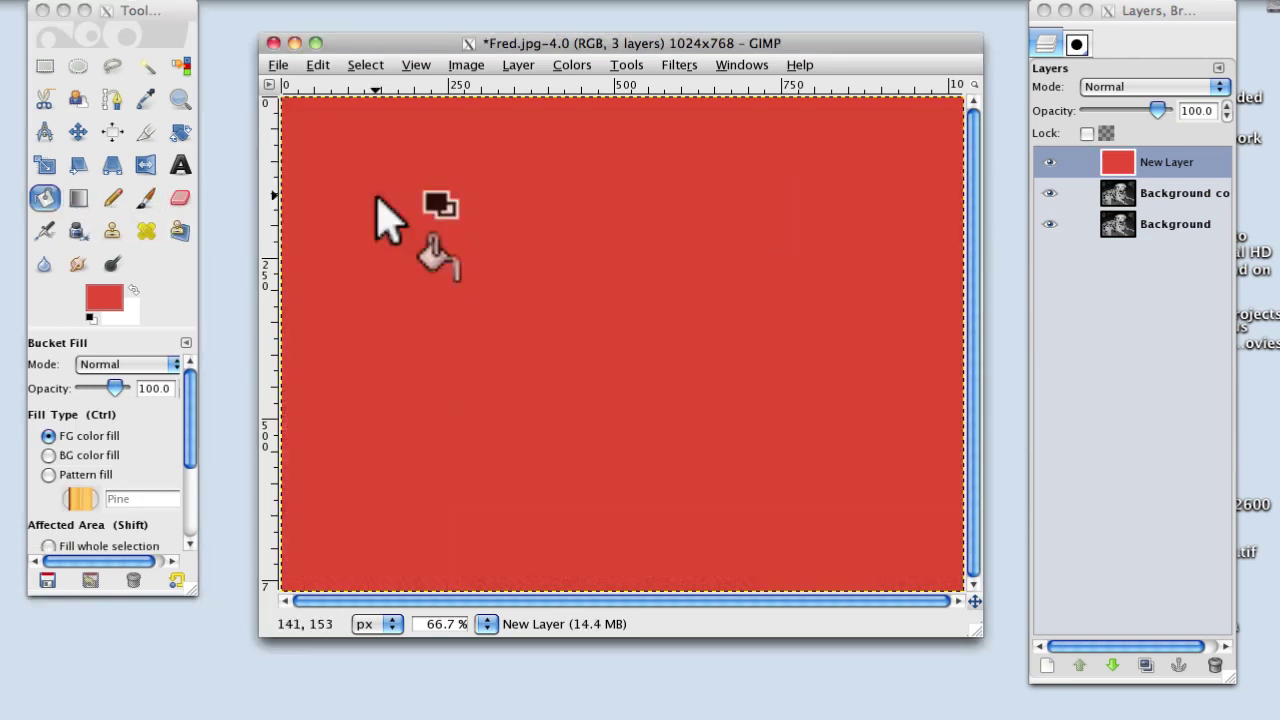
left_click(1079, 166)
left_click_drag(1084, 166, 1080, 233)
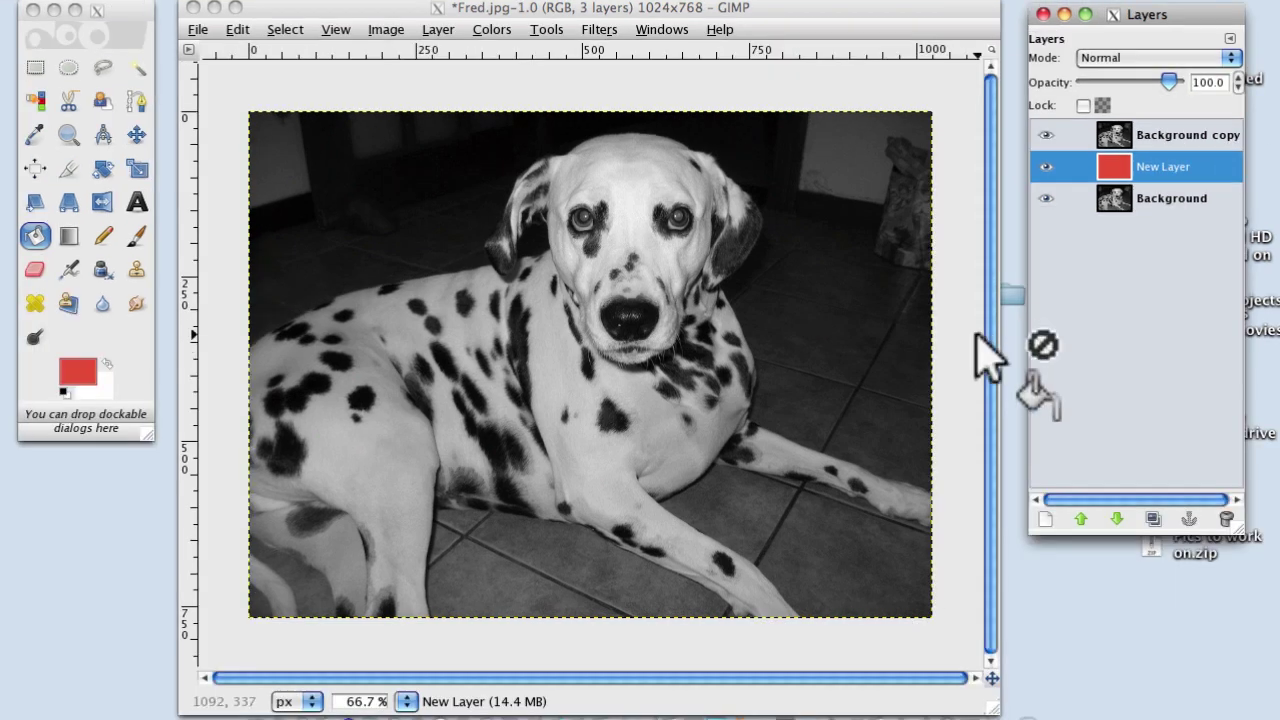
Add a white, full-opacity layer mask to Background copy and target the mask for painting.
left_click(1170, 140)
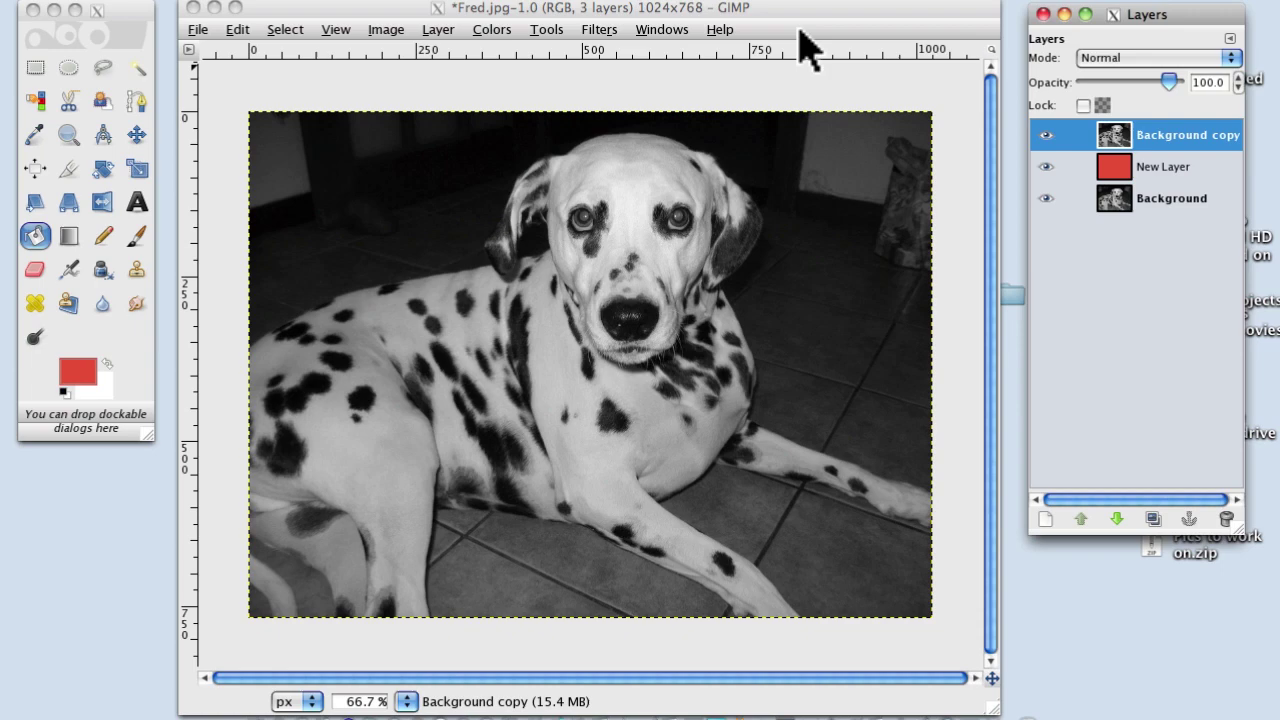
left_click(438, 30)
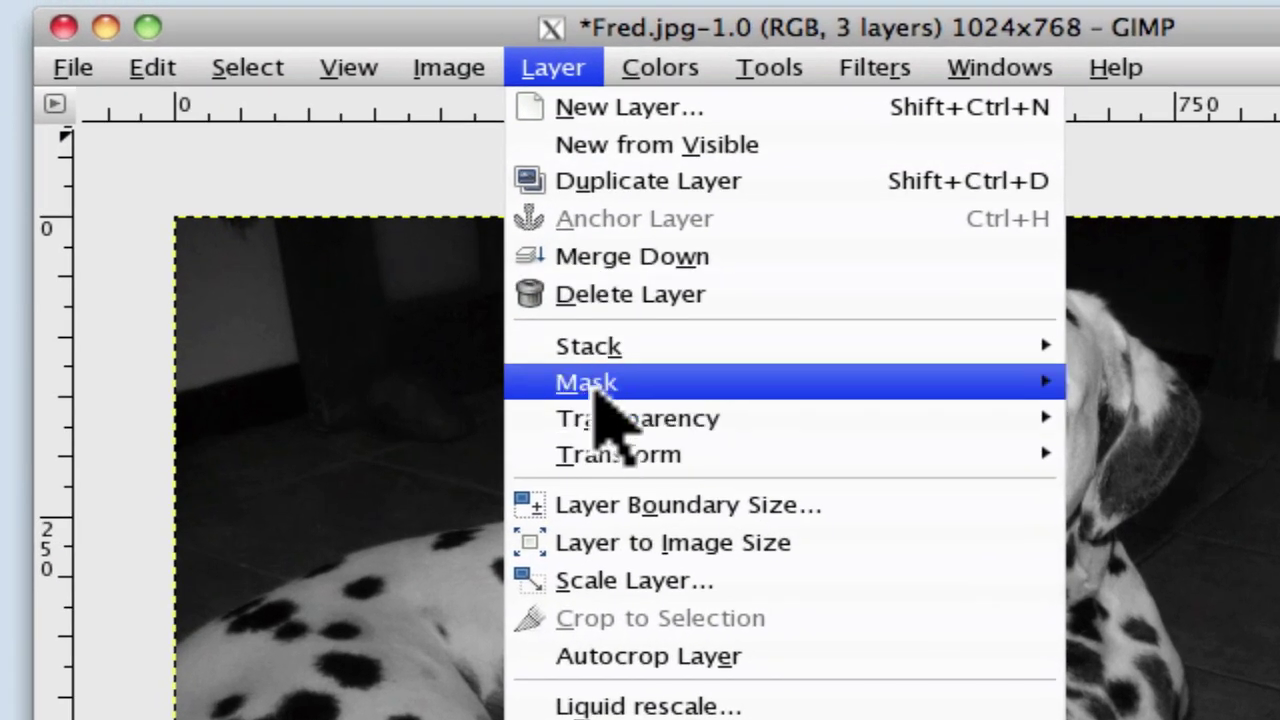
mouse_move(454, 203)
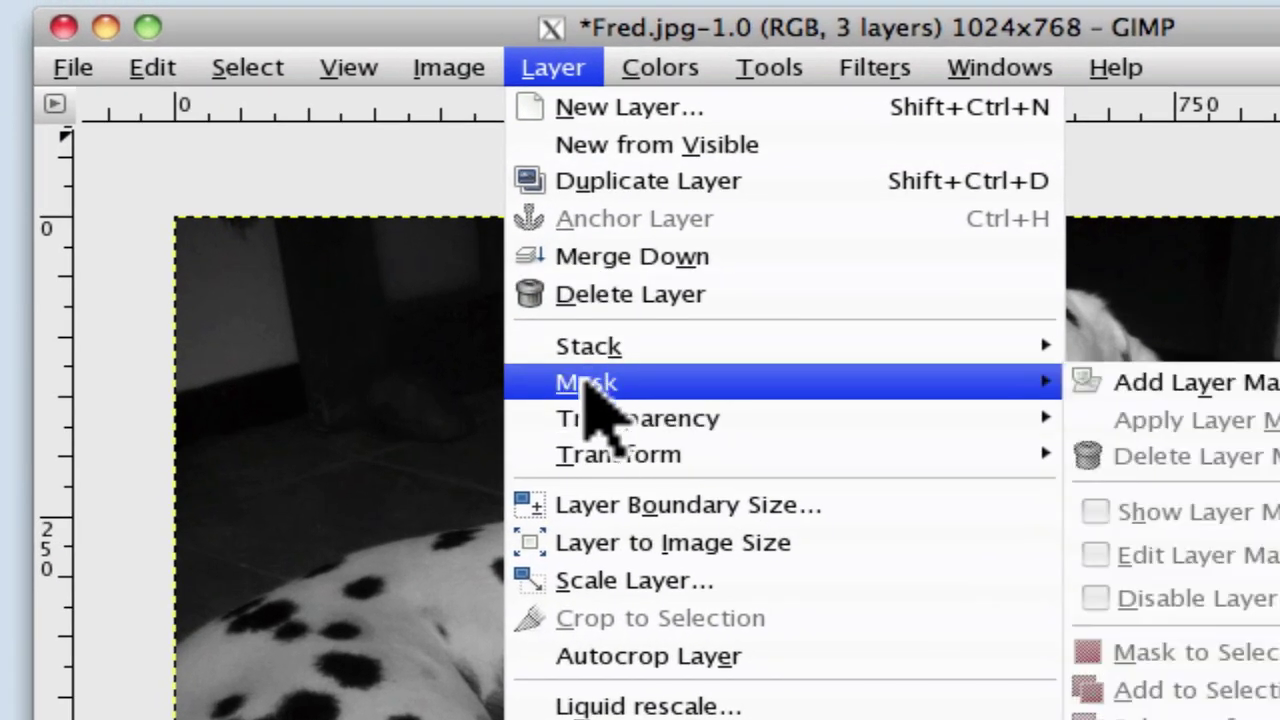
left_click(1257, 390)
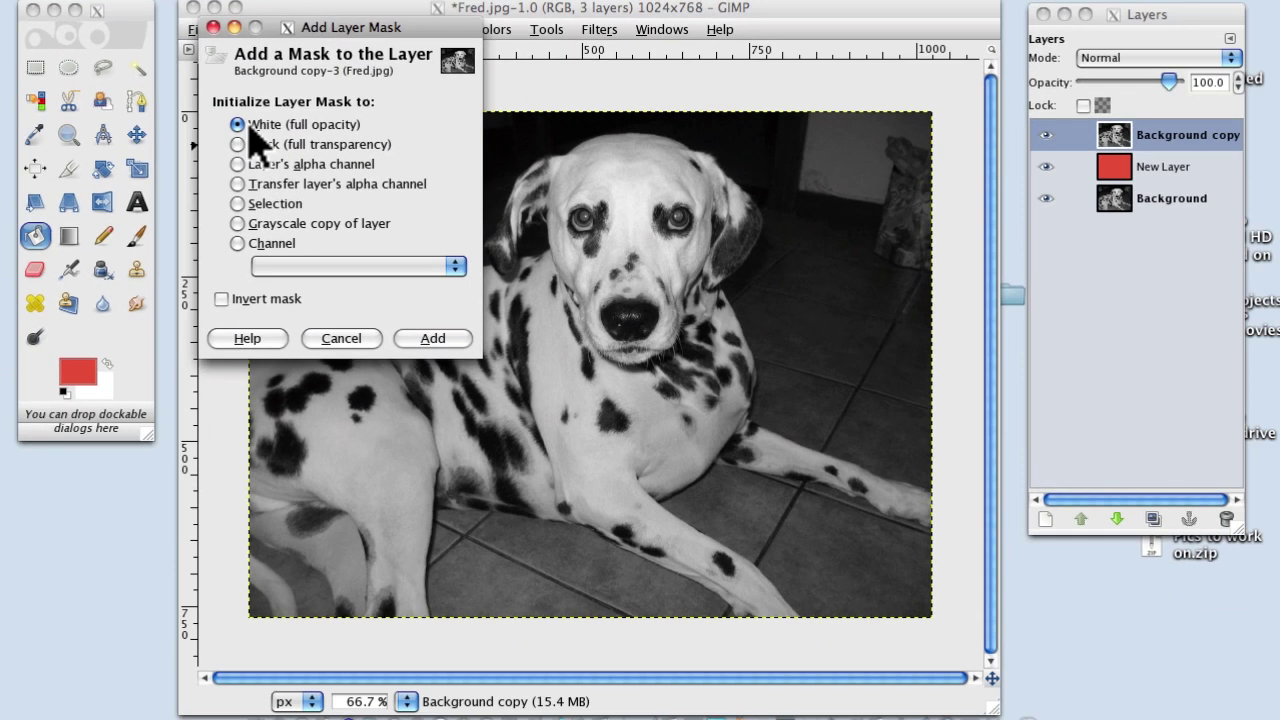
left_click(434, 338)
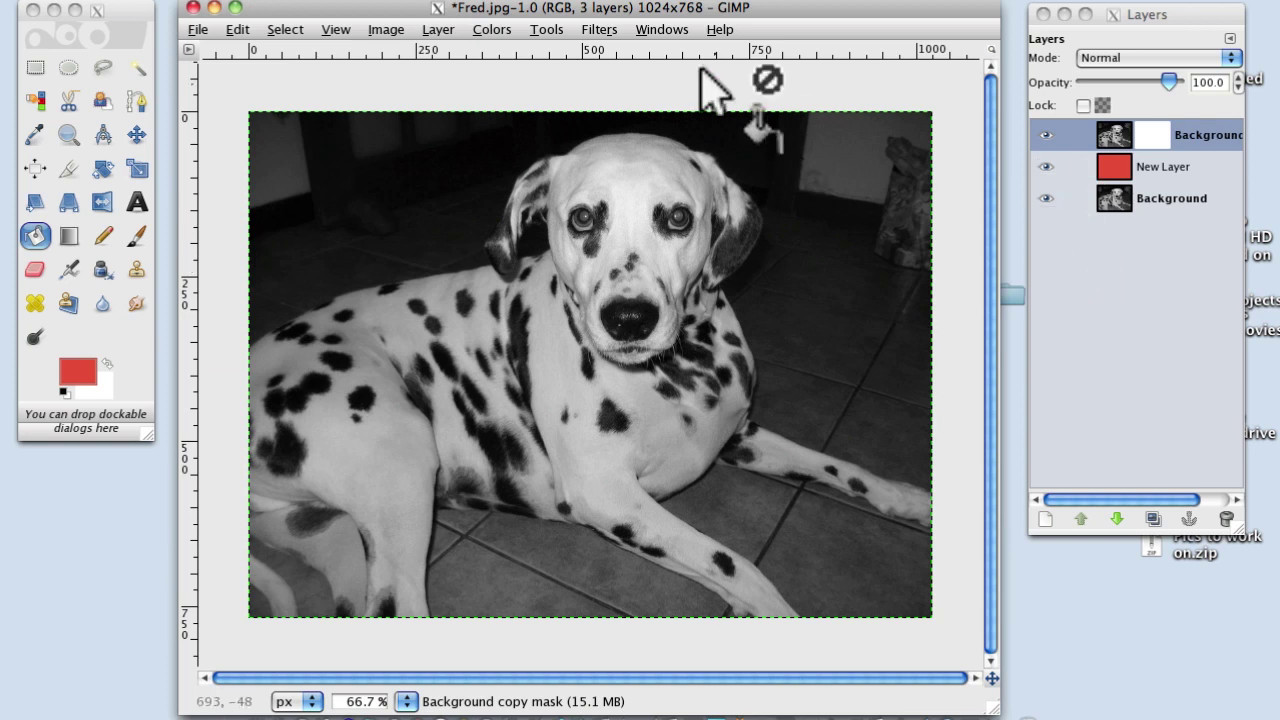
left_click(1154, 138)
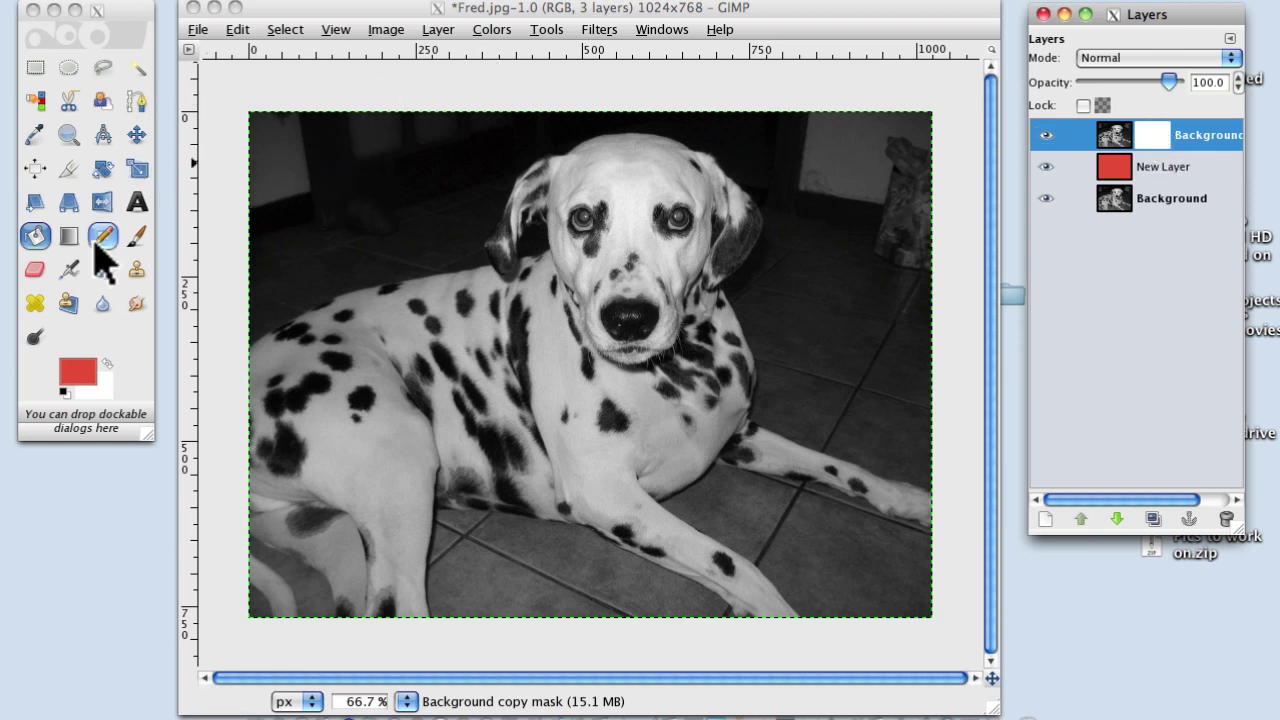
Select the Paintbrush and choose the Circle (09) brush in its Tool Options.
left_click(137, 238)
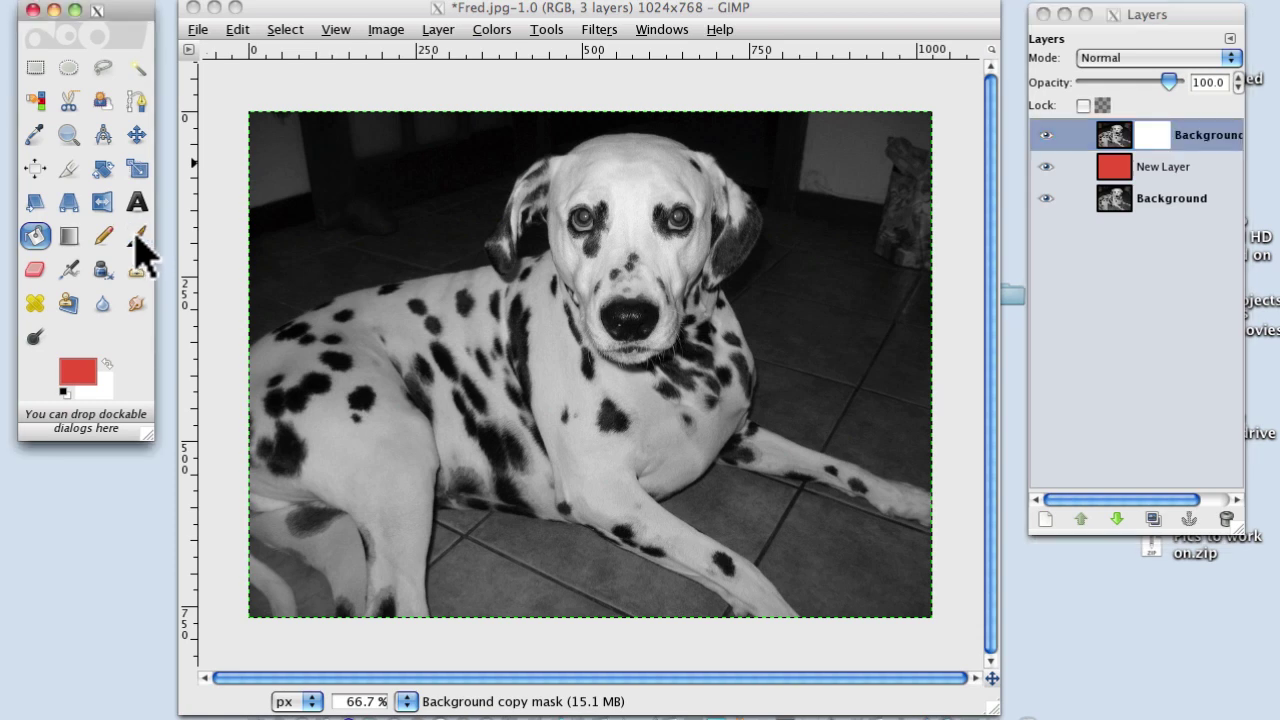
double_click(137, 238)
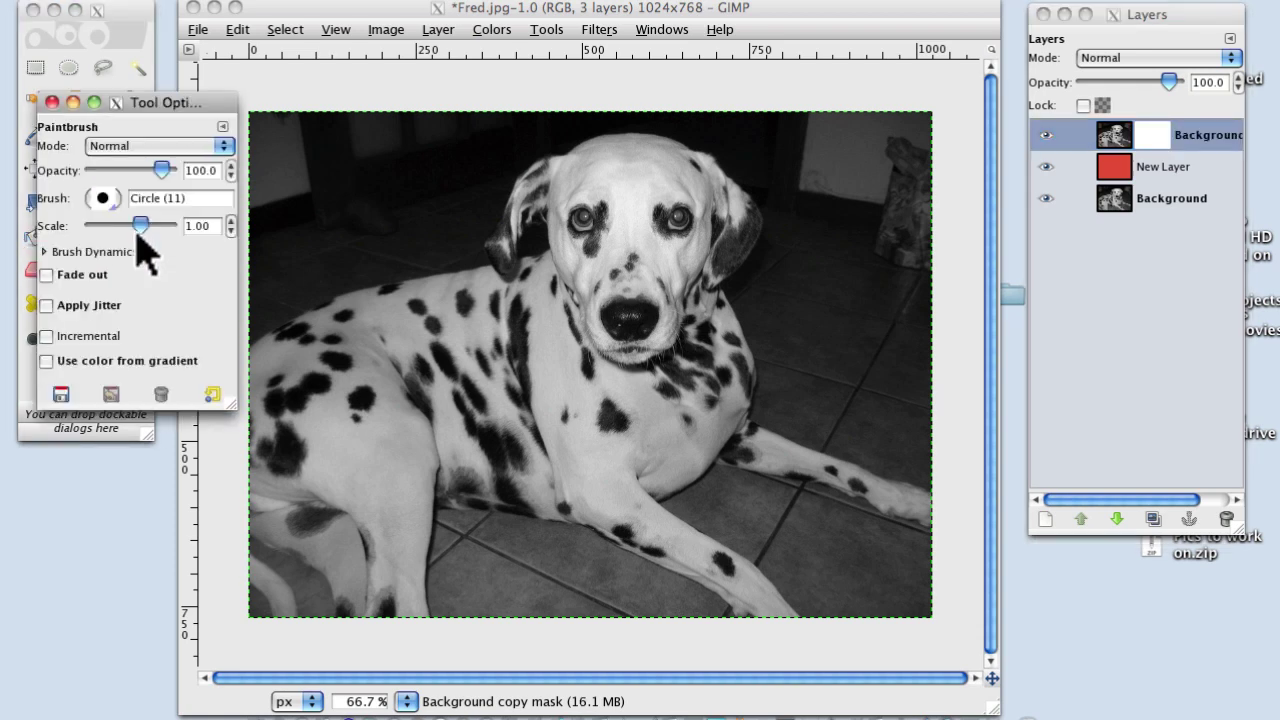
mouse_move(198, 104)
left_mouse_down()
mouse_move(158, 332)
mouse_move(158, 430)
mouse_move(166, 423)
mouse_move(152, 418)
mouse_move(192, 398)
left_mouse_up()
left_click(95, 493)
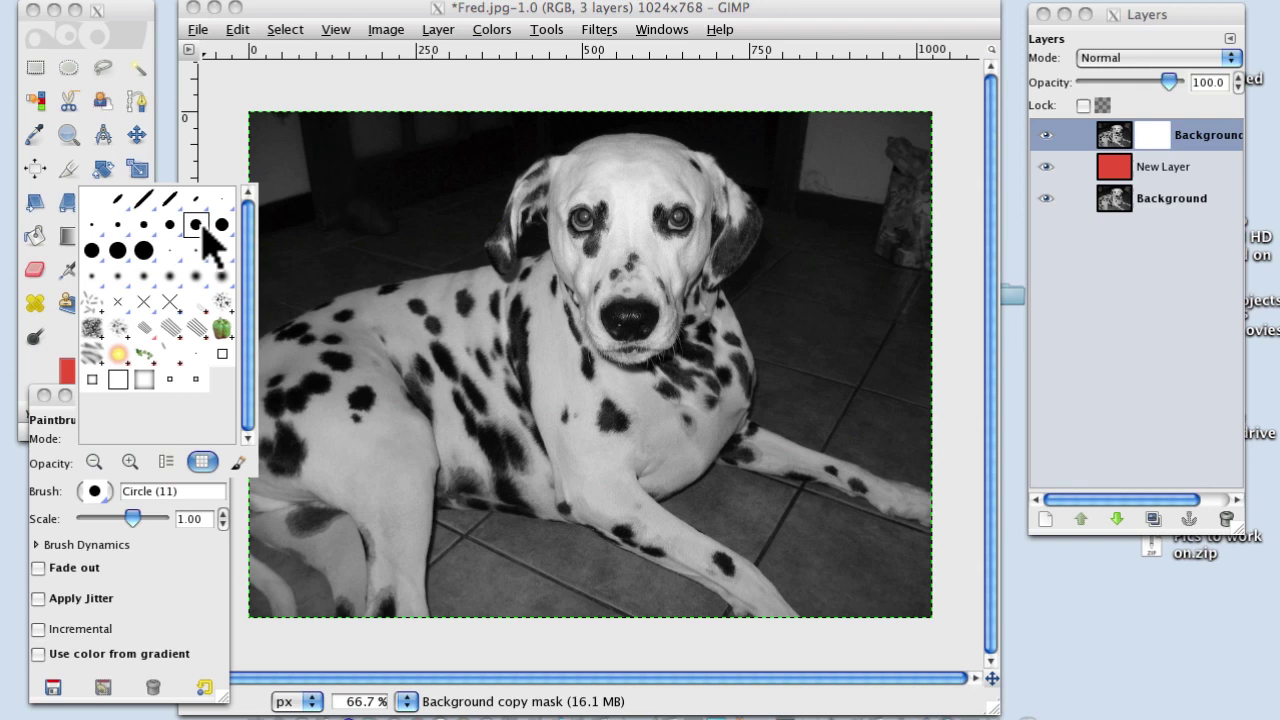
left_click(170, 224)
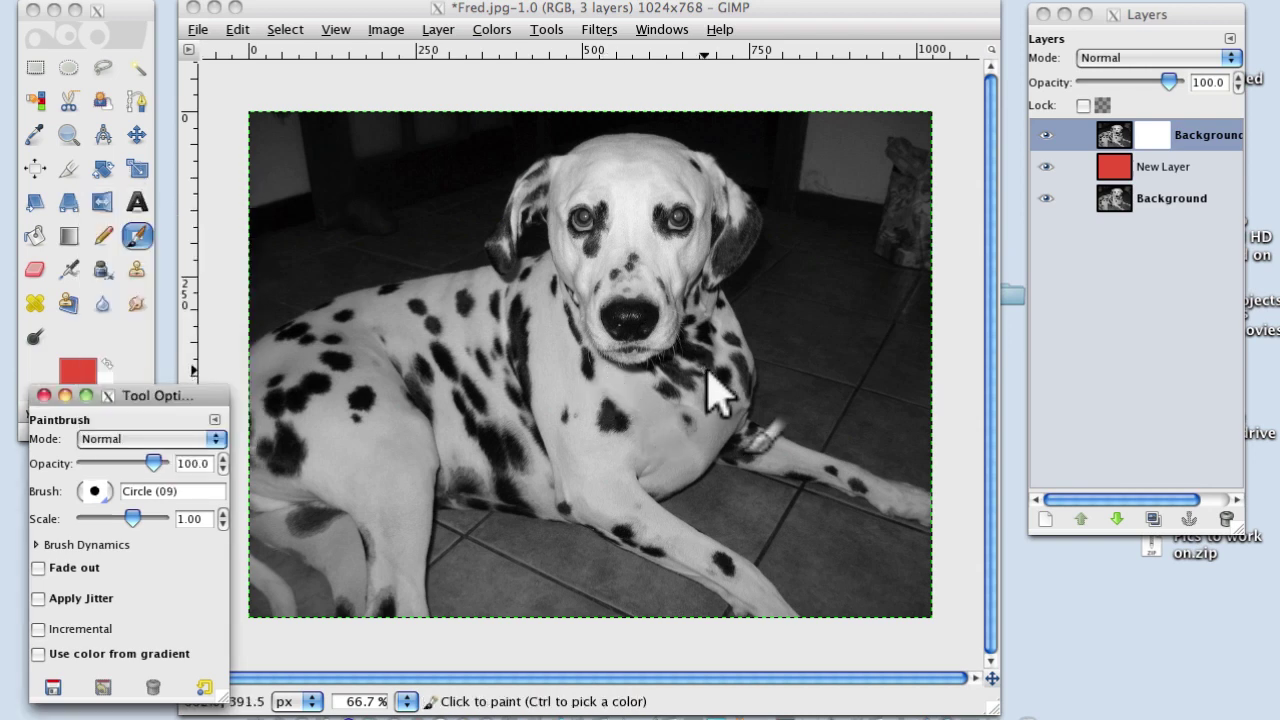
left_click_drag(218, 405, 177, 439)
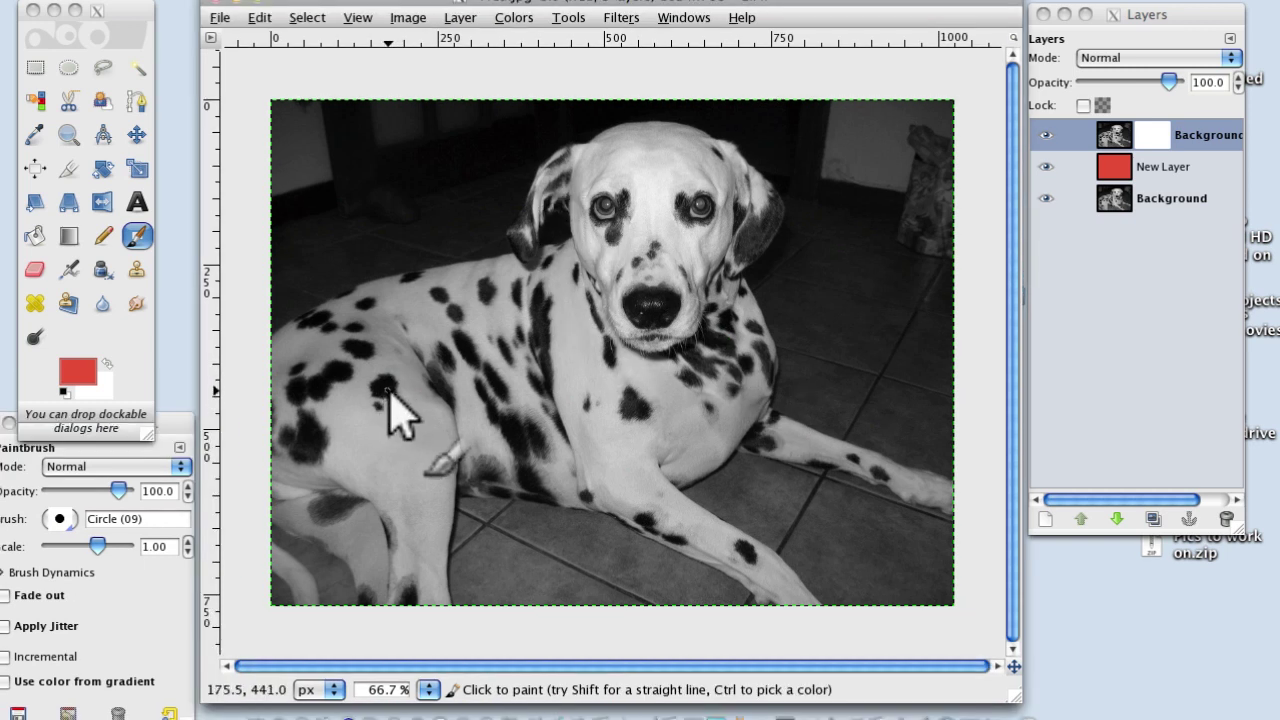
Set the zoom to 100%, then magnify the view on the hip spot.
left_click(428, 689)
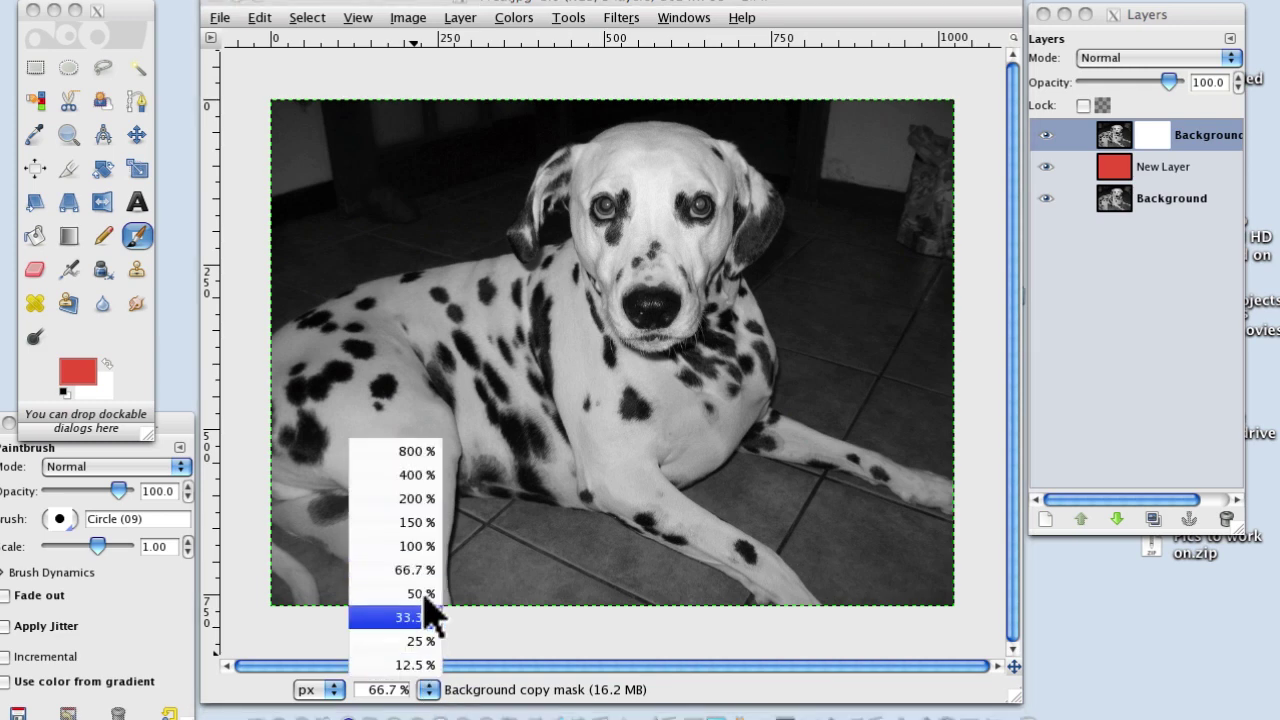
left_click(425, 546)
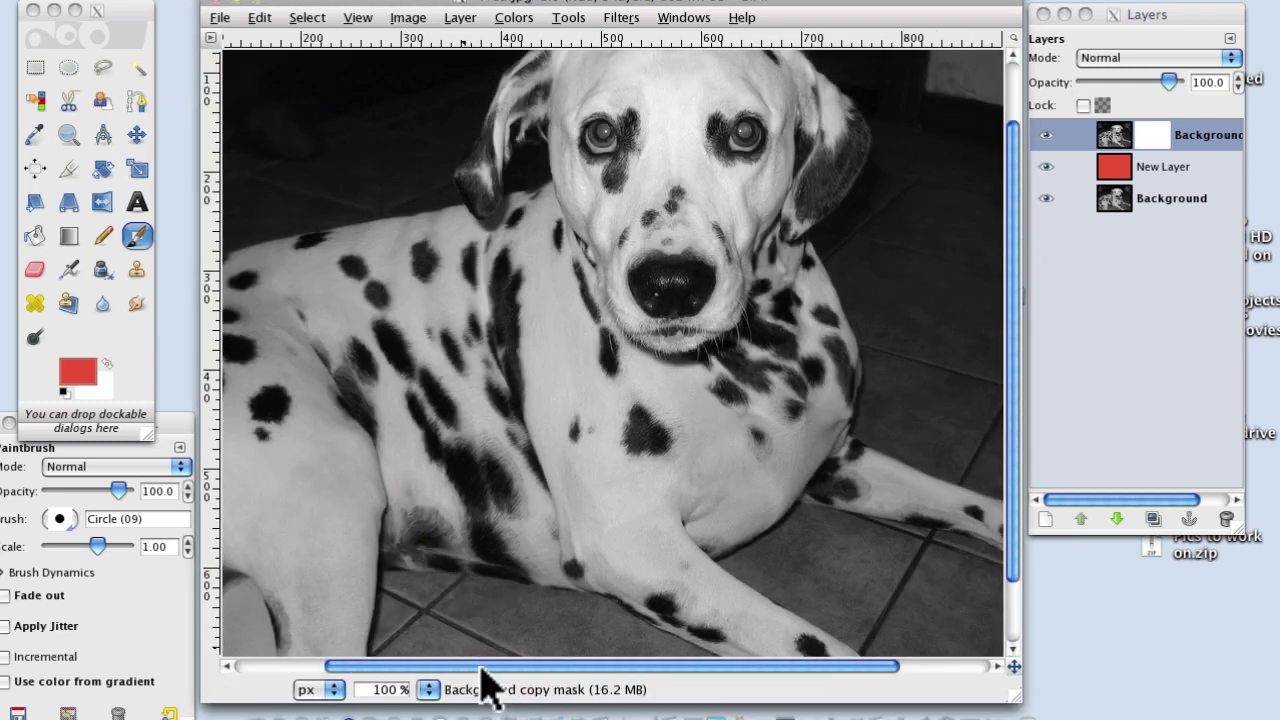
left_click_drag(481, 668, 419, 667)
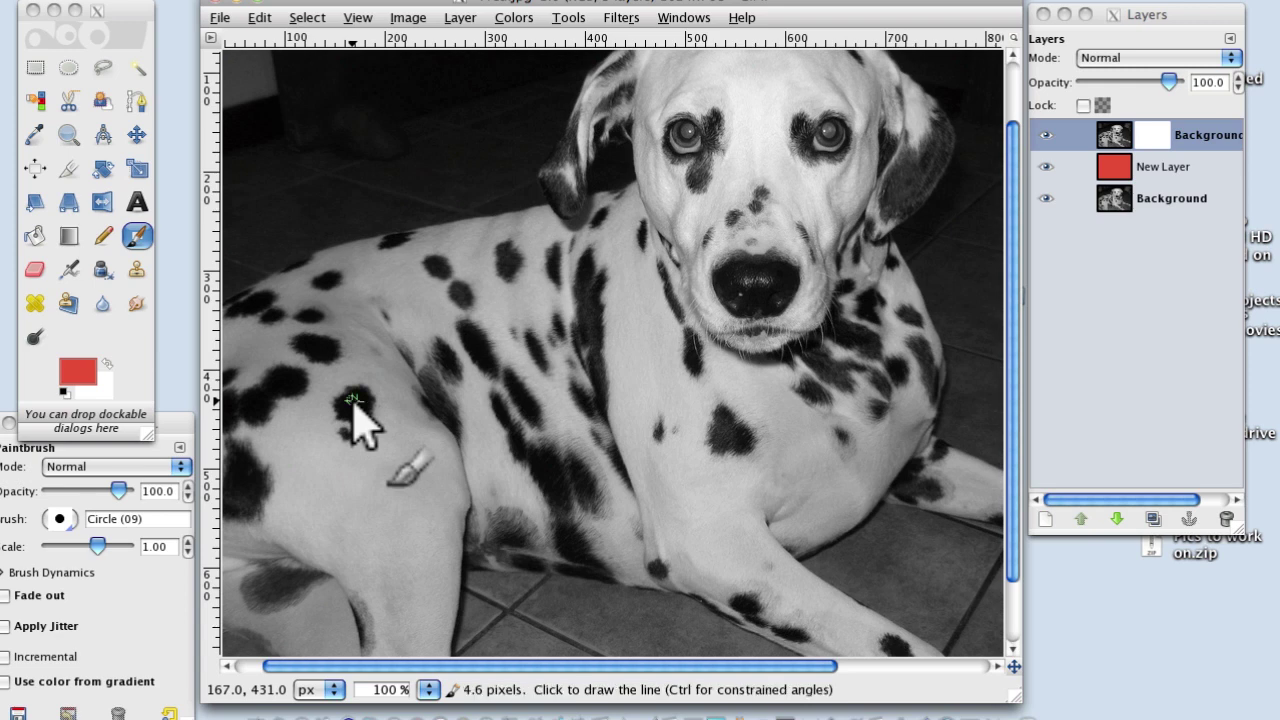
key("plus")
key("plus")
key("plus")
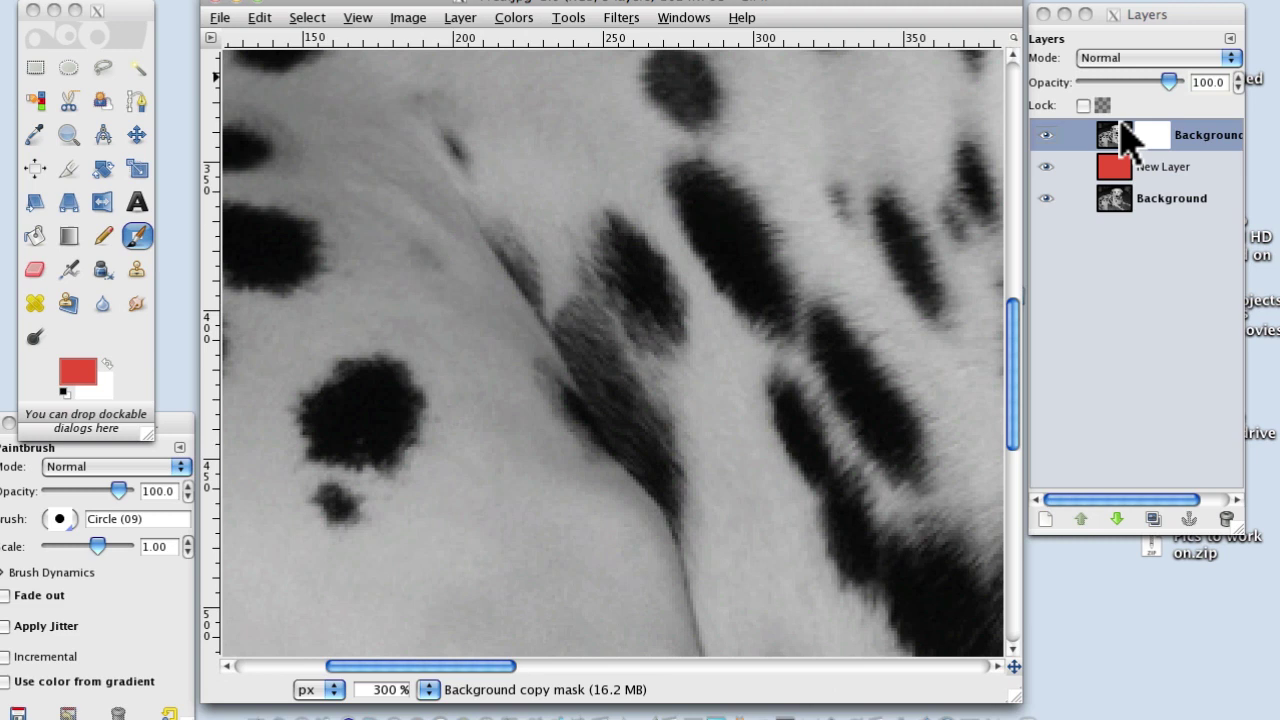
Paint on Background copy's mask over the hip spot to reveal red, then zoom out to check.
left_click(1153, 140)
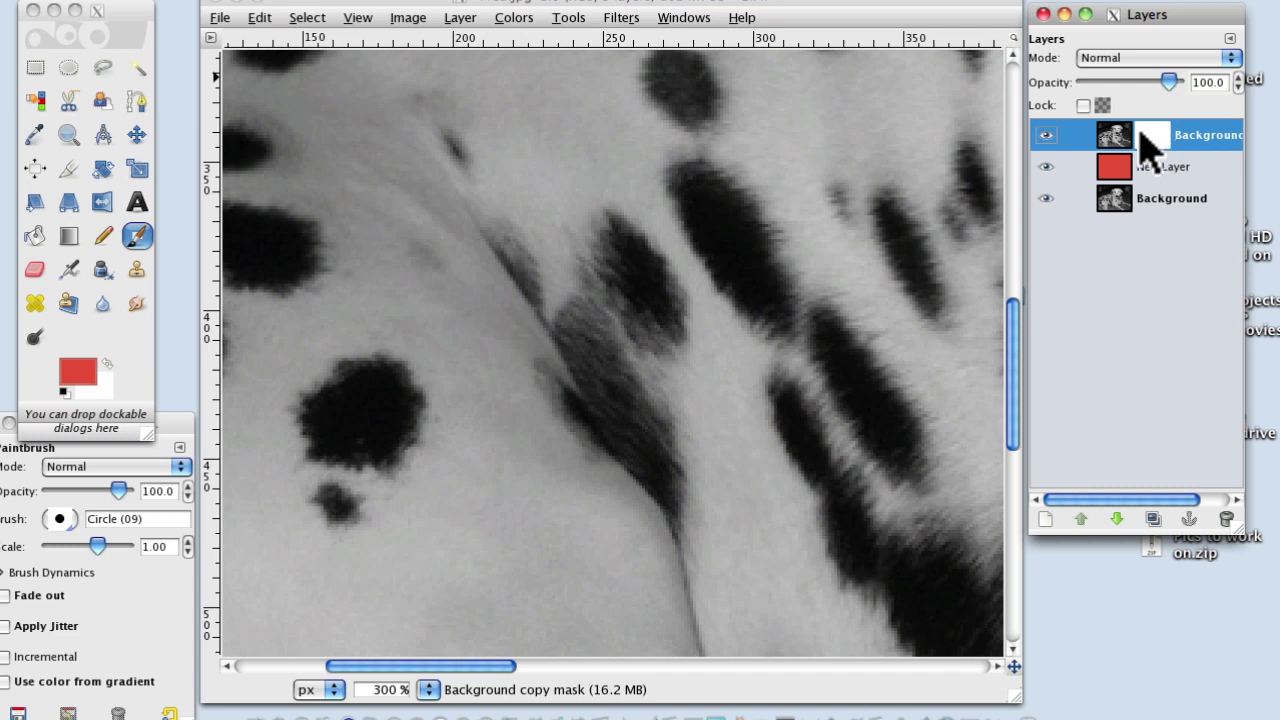
left_click(352, 396)
mouse_move(372, 386)
left_mouse_down()
mouse_move(346, 402)
mouse_move(368, 410)
mouse_move(347, 422)
mouse_move(381, 400)
mouse_move(367, 437)
mouse_move(390, 386)
mouse_move(370, 402)
mouse_move(373, 372)
mouse_move(356, 370)
mouse_move(337, 408)
mouse_move(340, 388)
mouse_move(311, 404)
mouse_move(326, 418)
mouse_move(301, 415)
mouse_move(325, 444)
mouse_move(331, 435)
mouse_move(313, 450)
mouse_move(392, 448)
left_mouse_up()
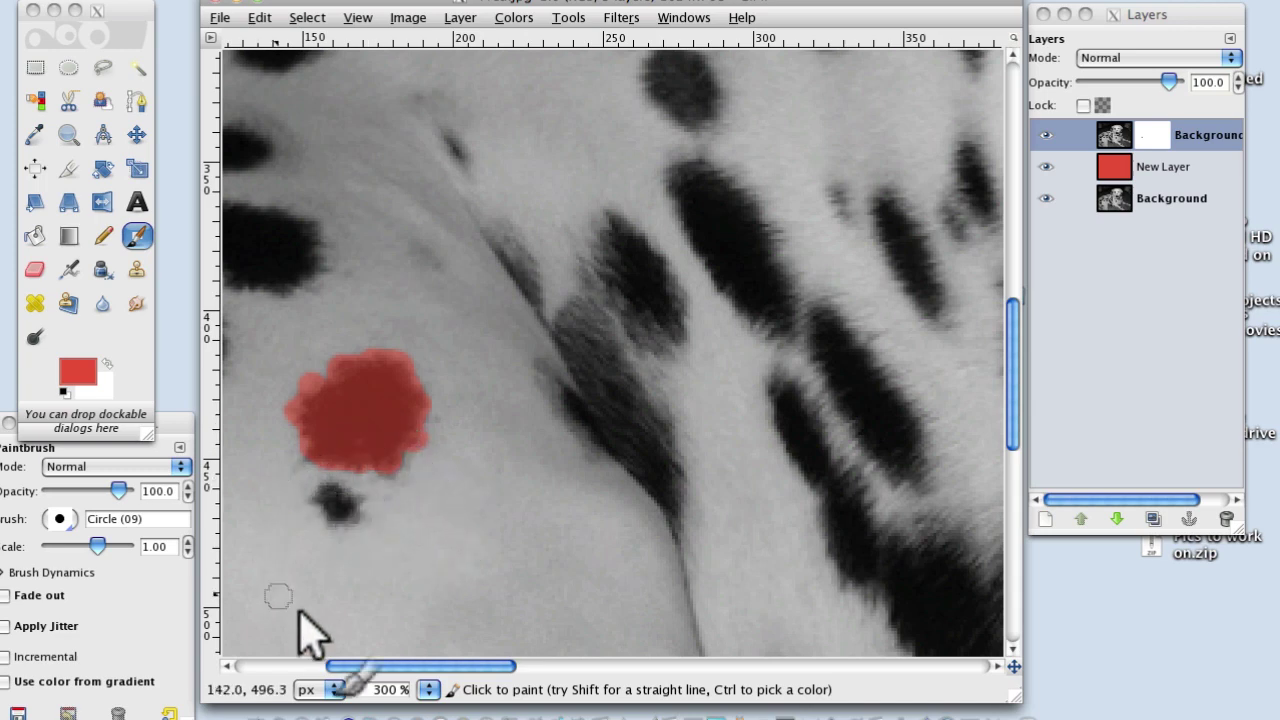
scroll(318, 521, "down", 2)
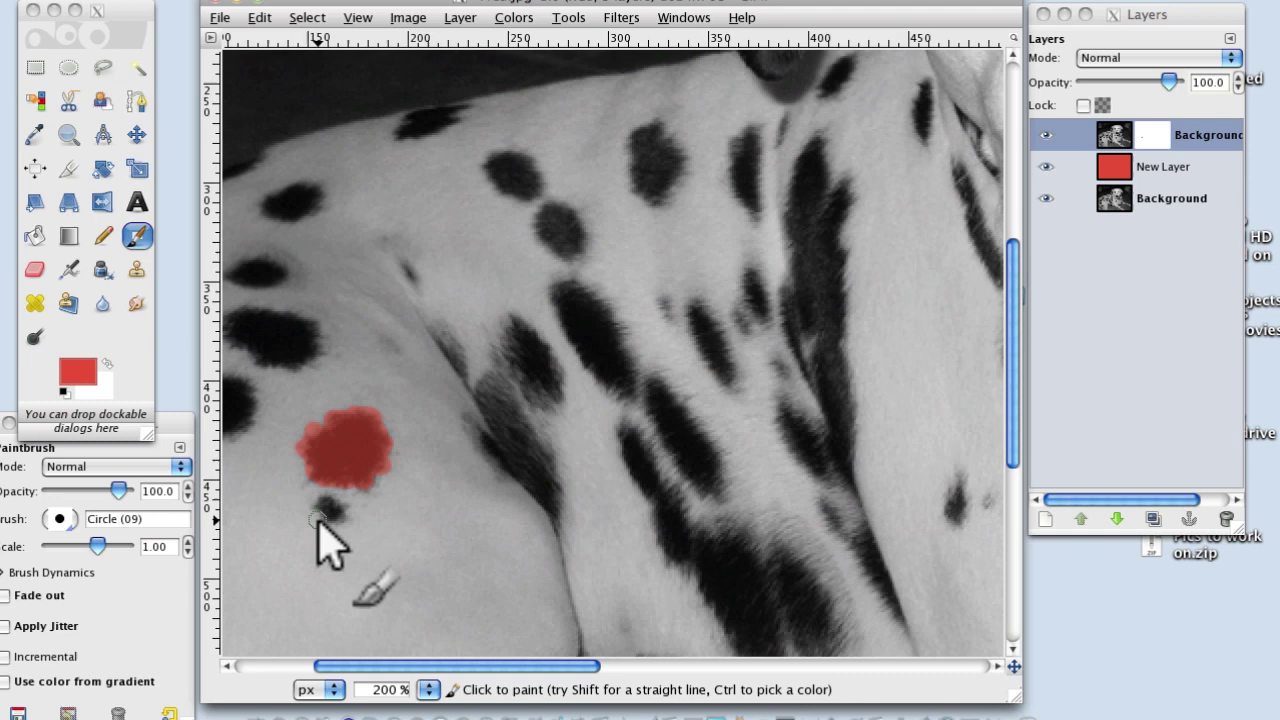
scroll(330, 545, "down", 1)
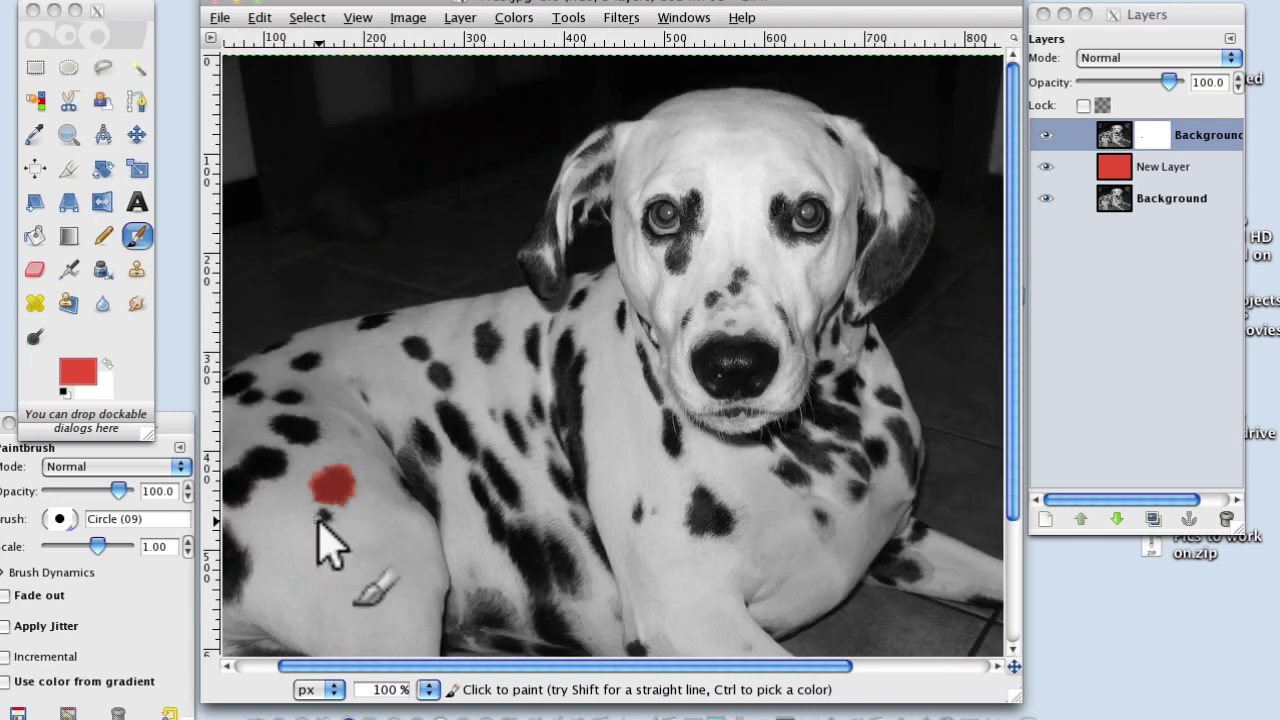
key("shift")
scroll(330, 545, "up", 5)
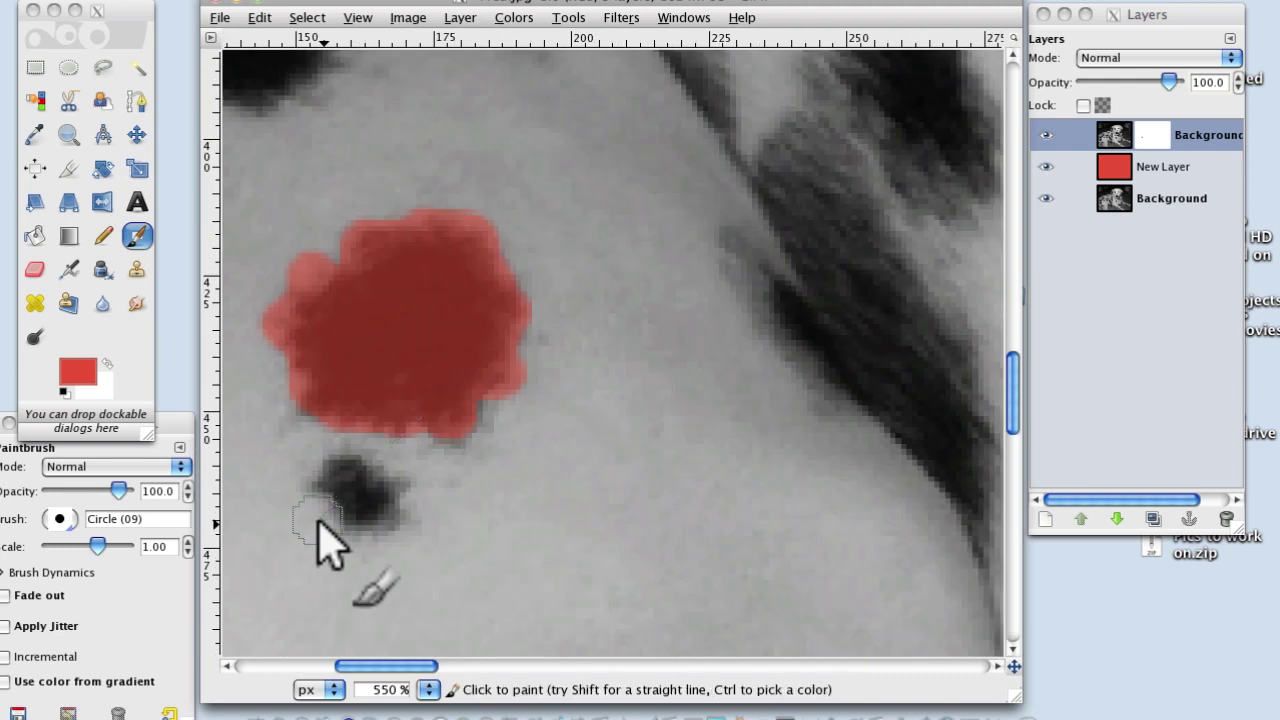
Make white the foreground and shrink the brush to trim the red spot's edges on the mask.
left_click(107, 364)
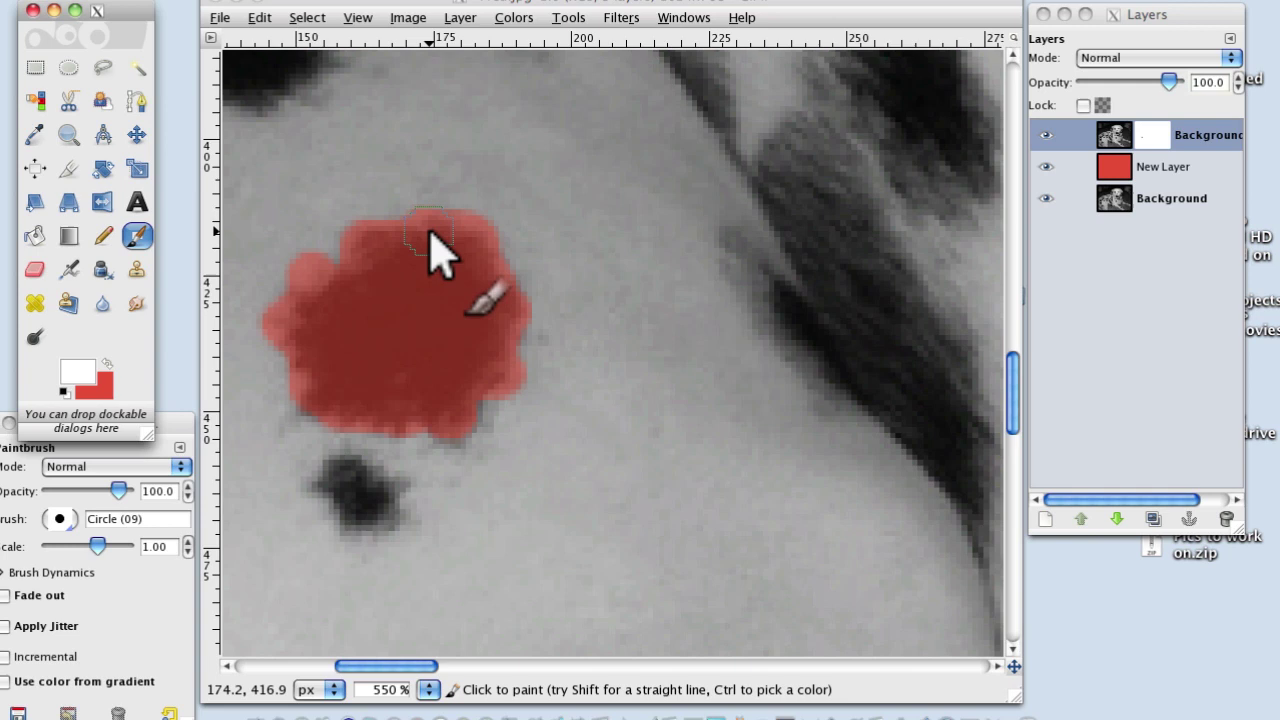
key("bracketleft")
key("bracketleft")
key("bracketleft")
key("bracketleft")
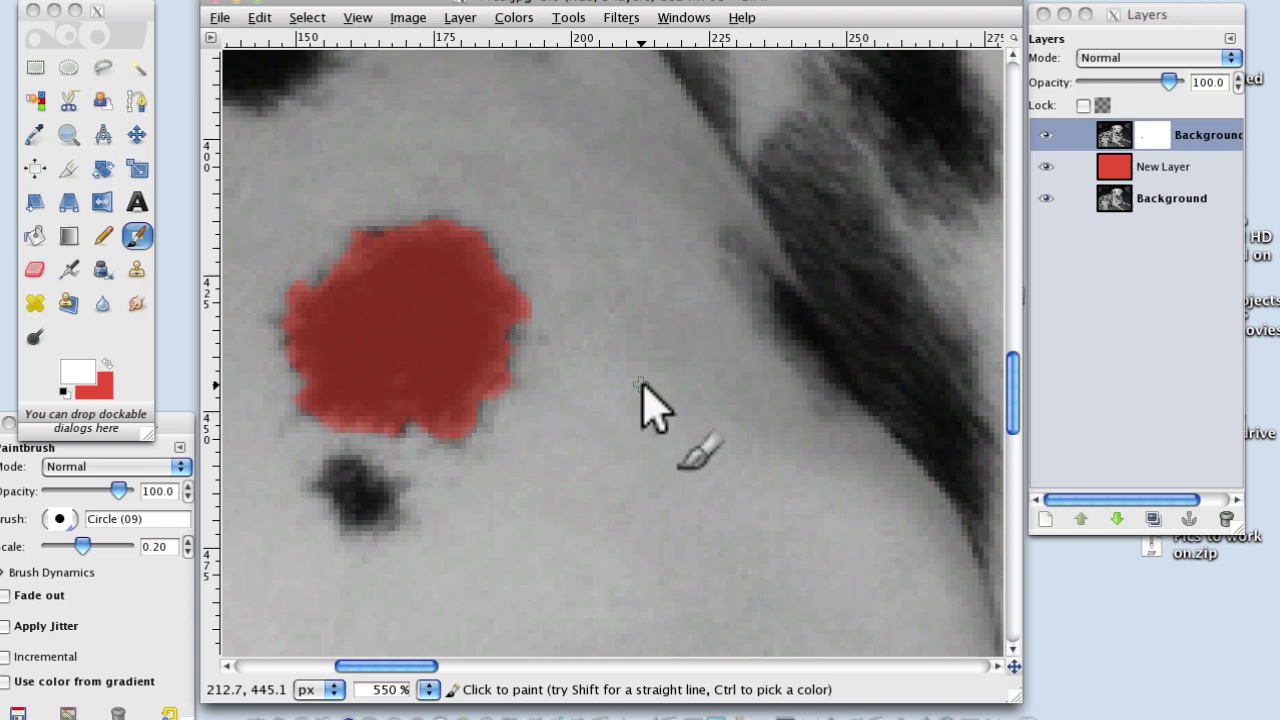
scroll(641, 381, "down", 4)
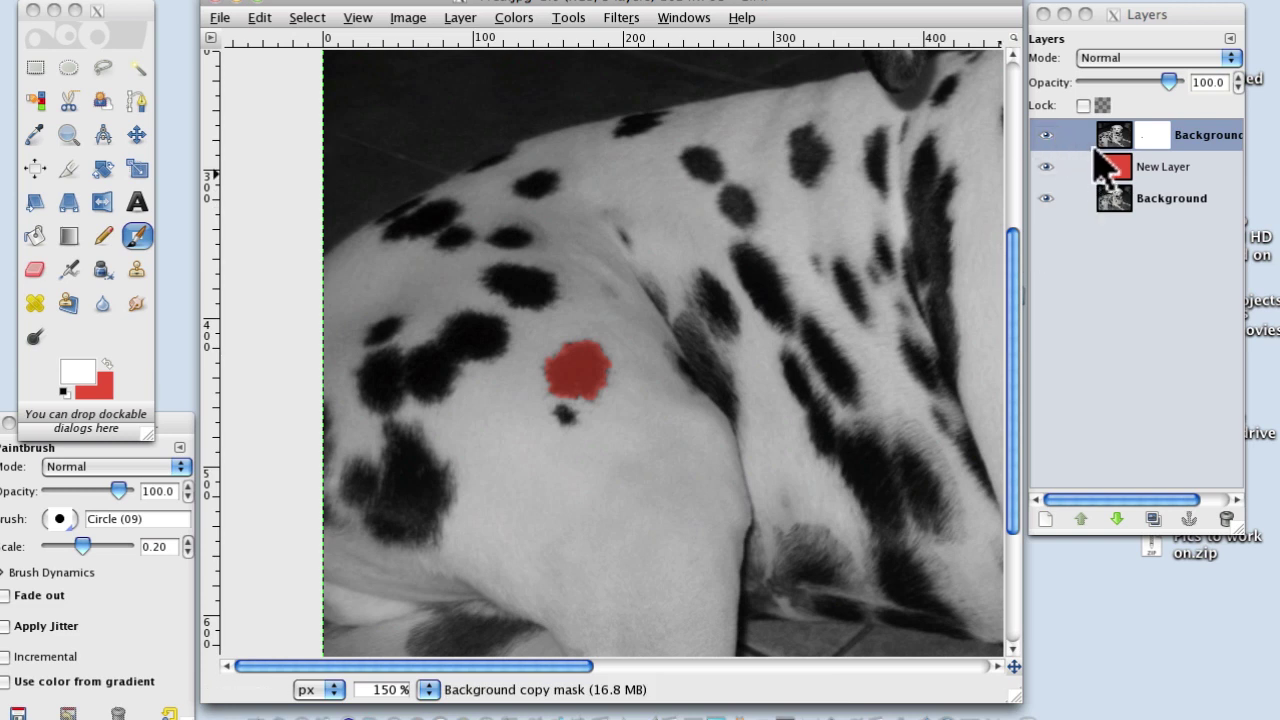
Create a transparent New Layer#1 and move it below the masked Background copy.
left_click(1046, 521)
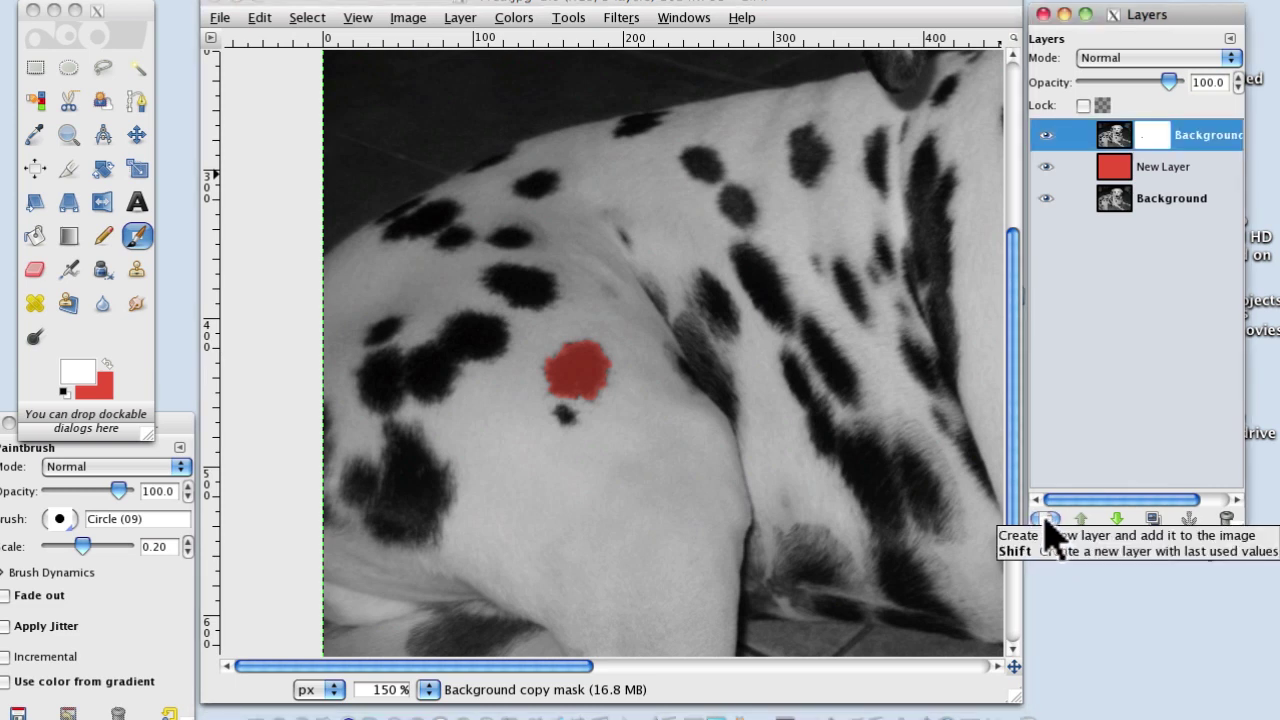
left_click(1046, 521)
left_click_drag(1265, 37, 1094, 65)
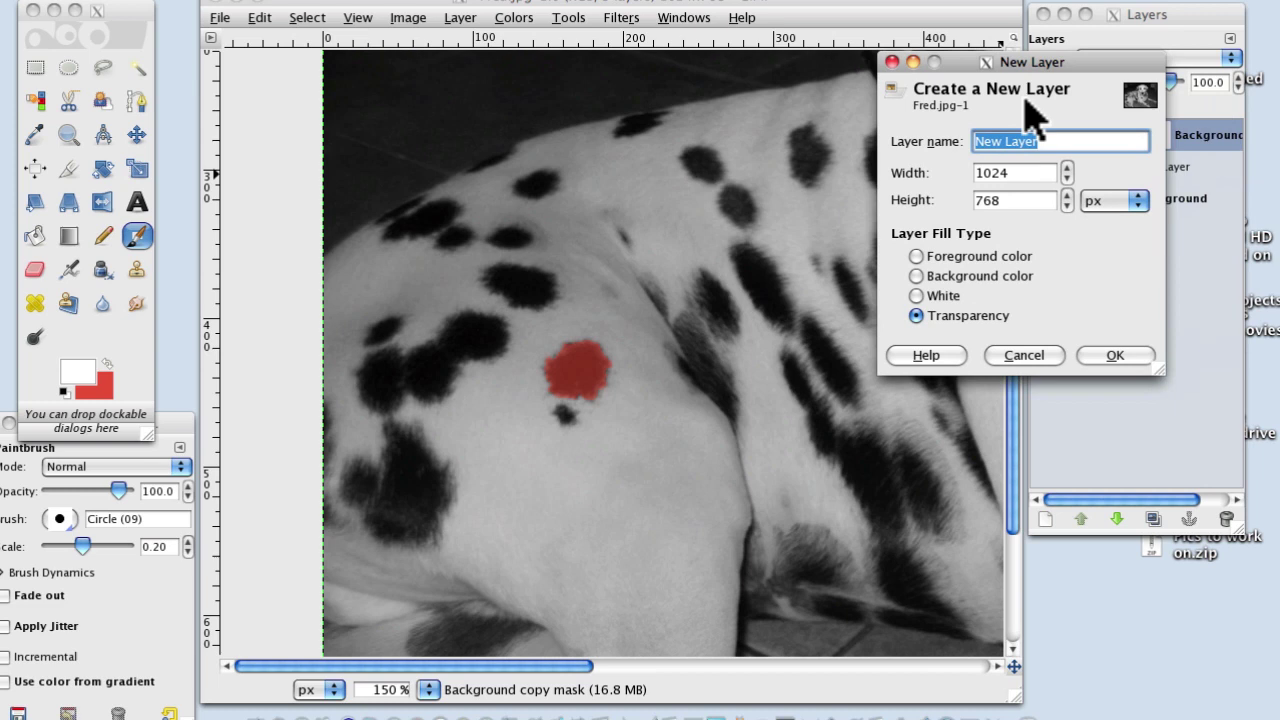
left_click(1115, 357)
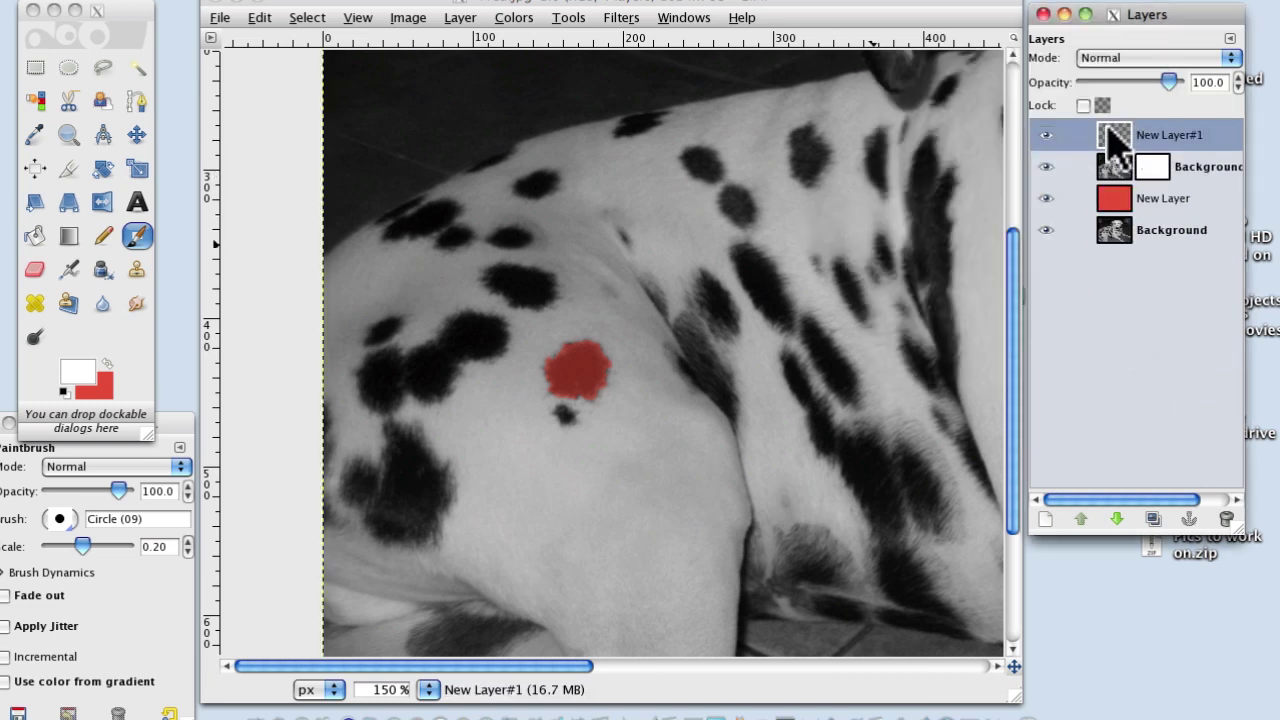
left_click_drag(1115, 140, 1112, 207)
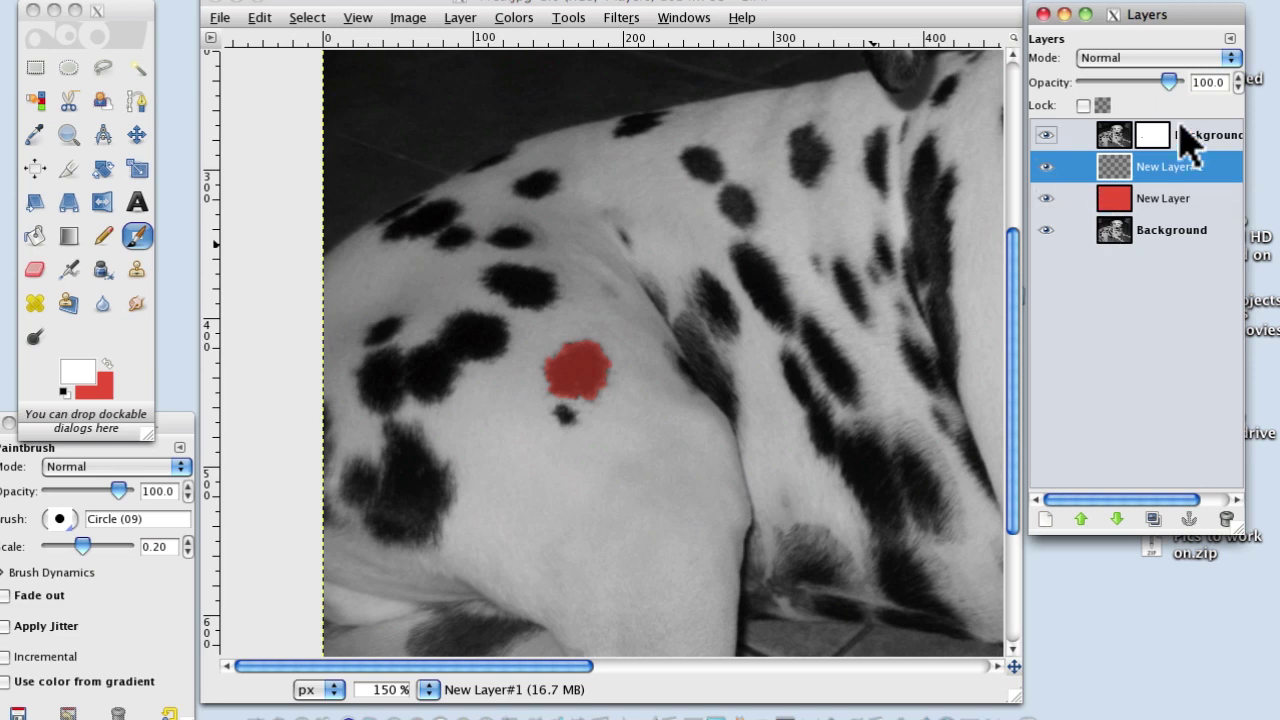
Set the foreground colour to dark green 228e14.
left_click(110, 364)
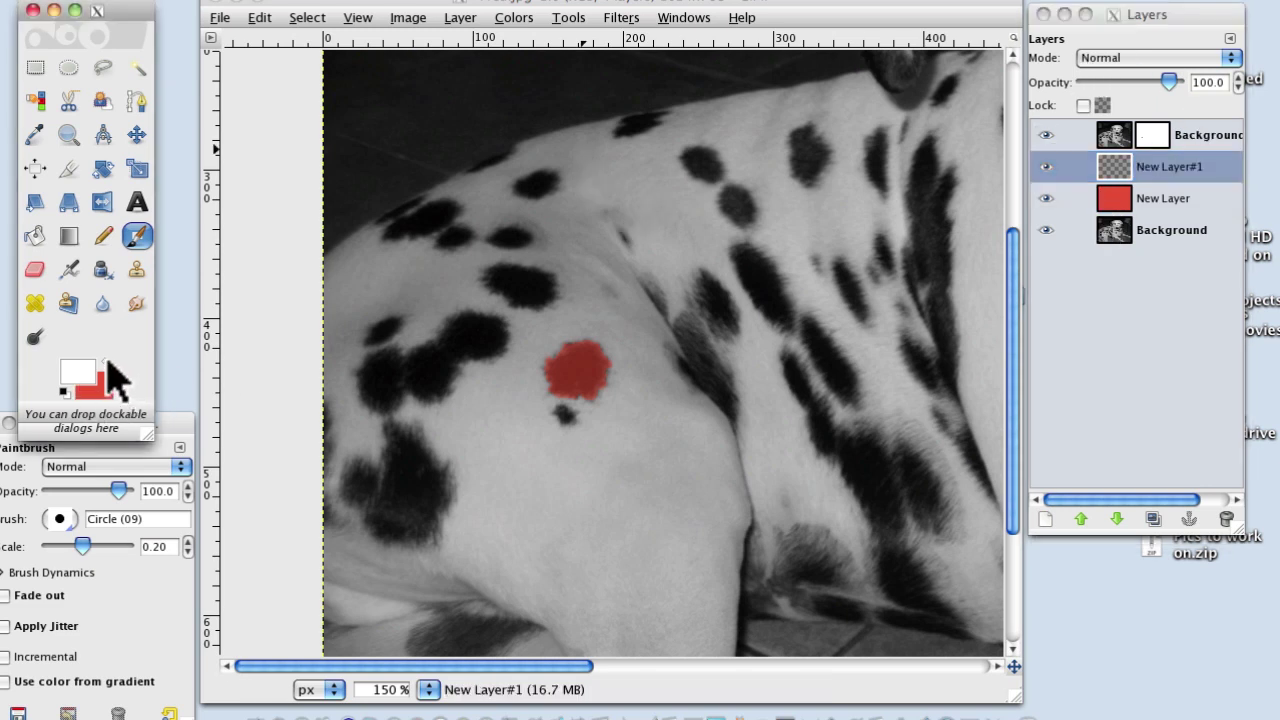
left_click(108, 390)
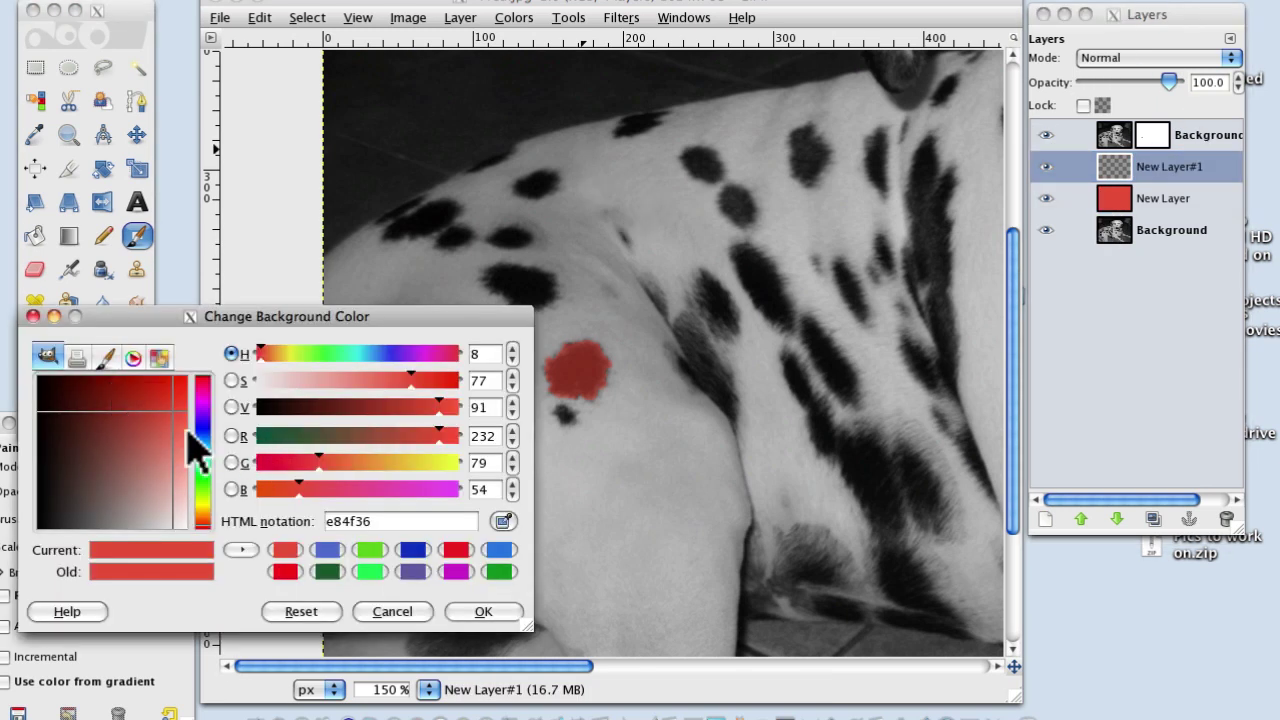
left_click(34, 316)
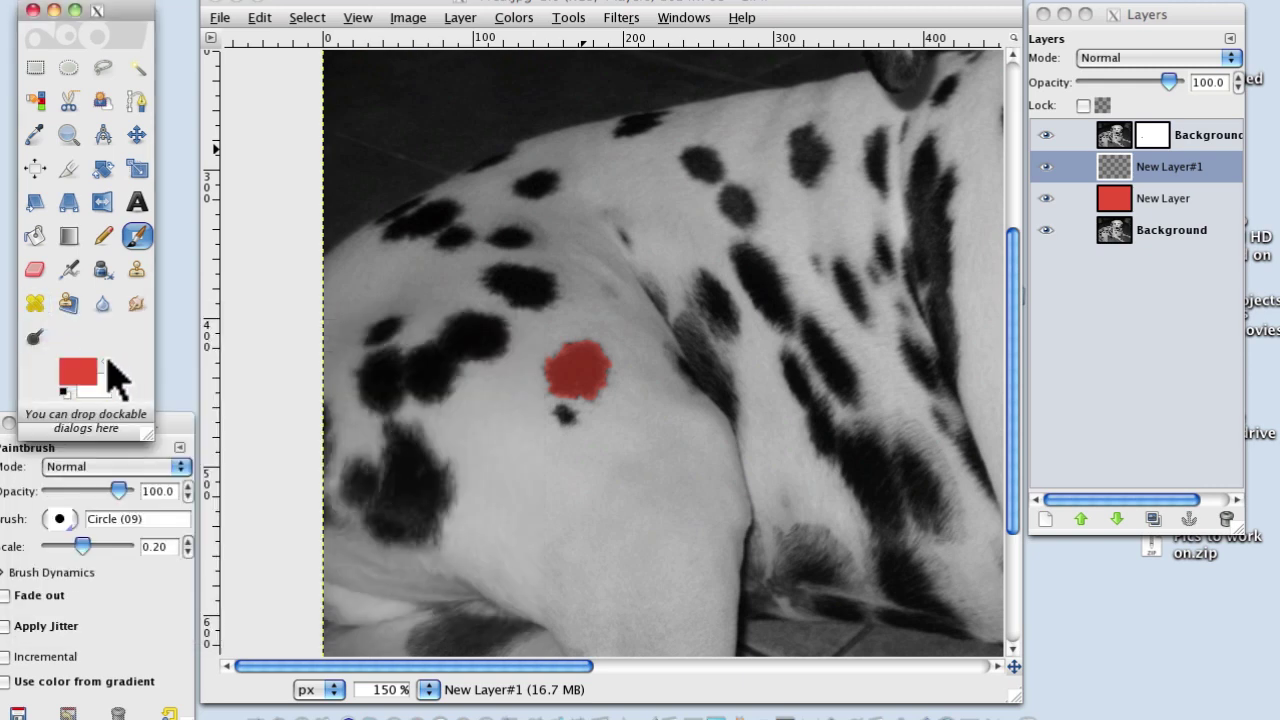
left_click(96, 376)
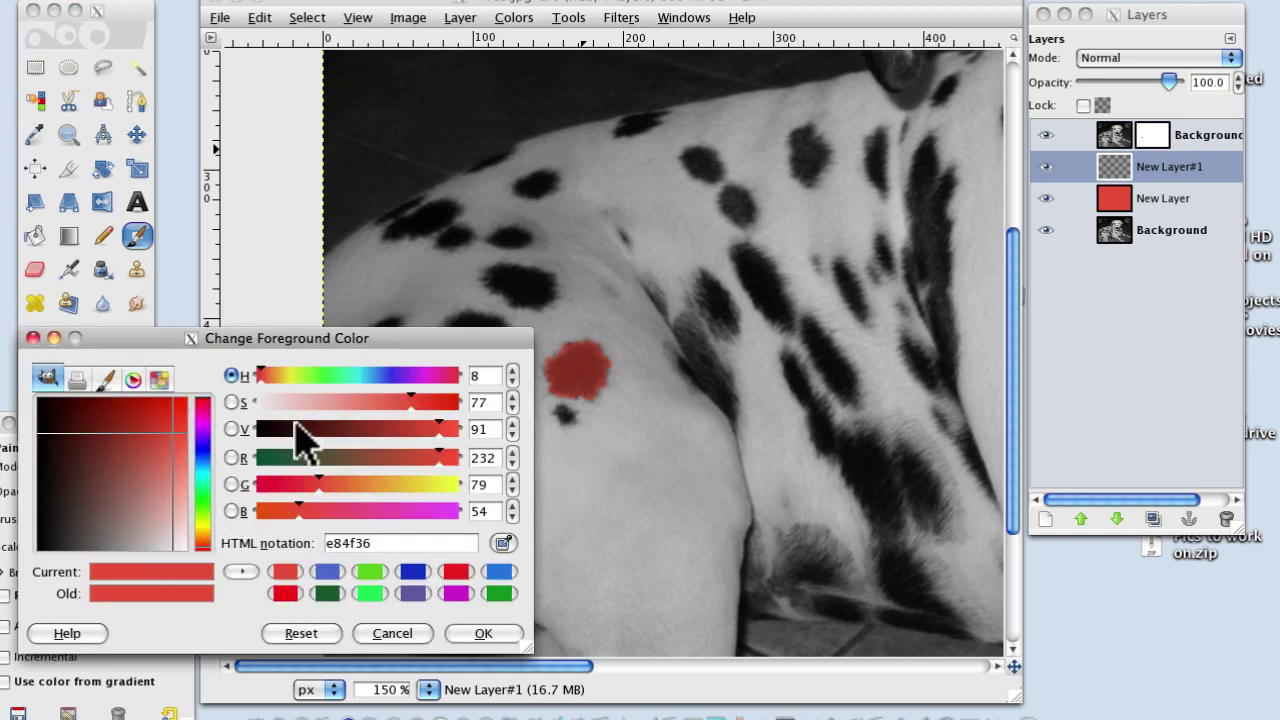
left_click(199, 506)
left_click(120, 420)
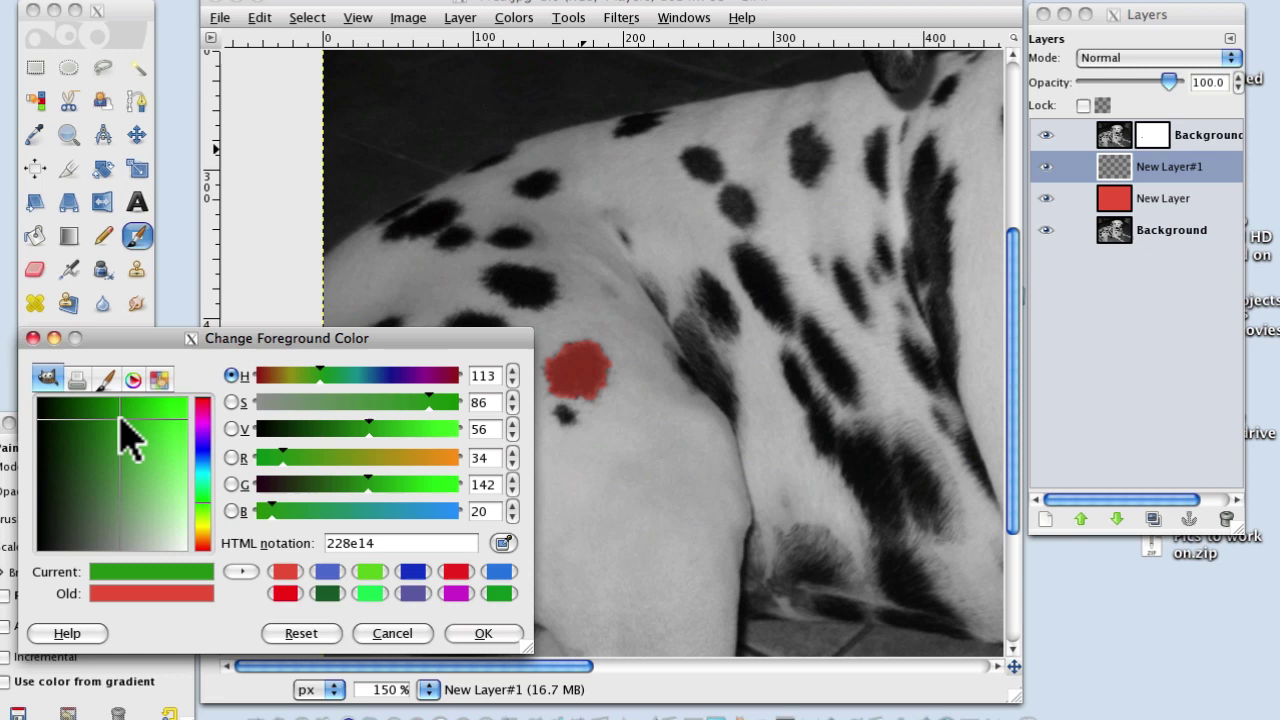
left_click(484, 636)
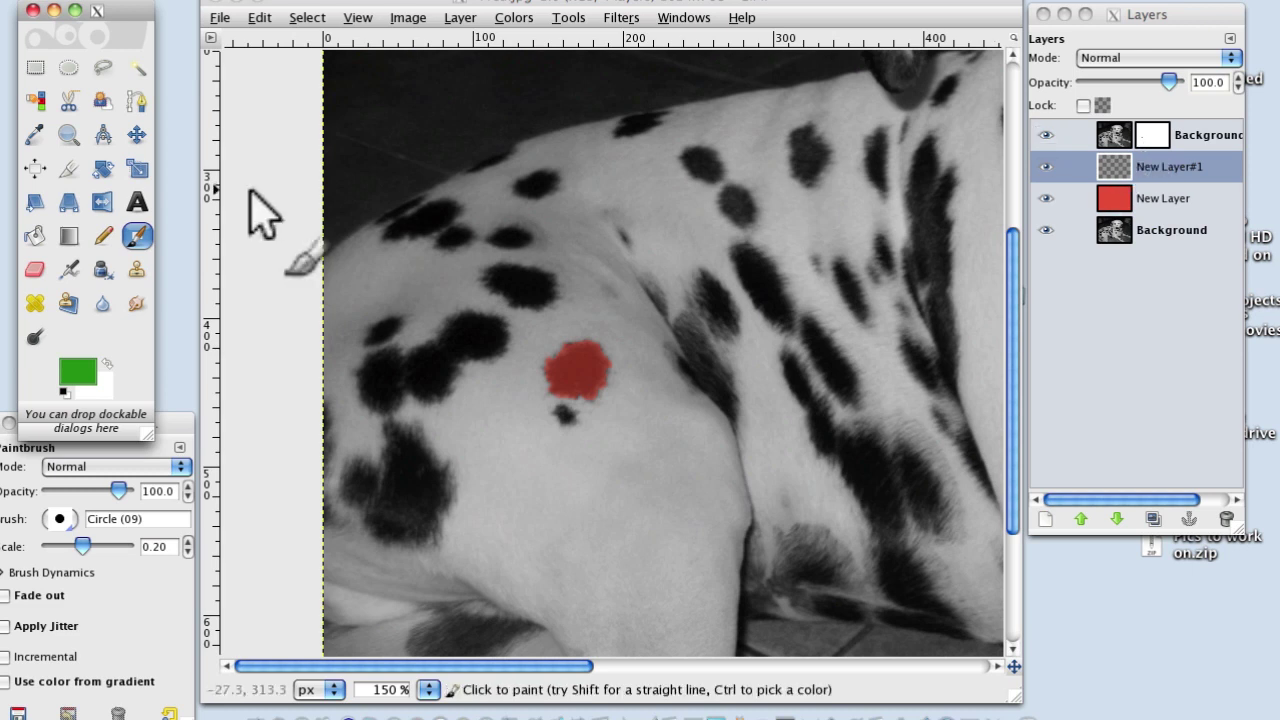
Bucket-fill the canvas with green, then drag New Layer#1 to the trash to delete it.
left_click(35, 237)
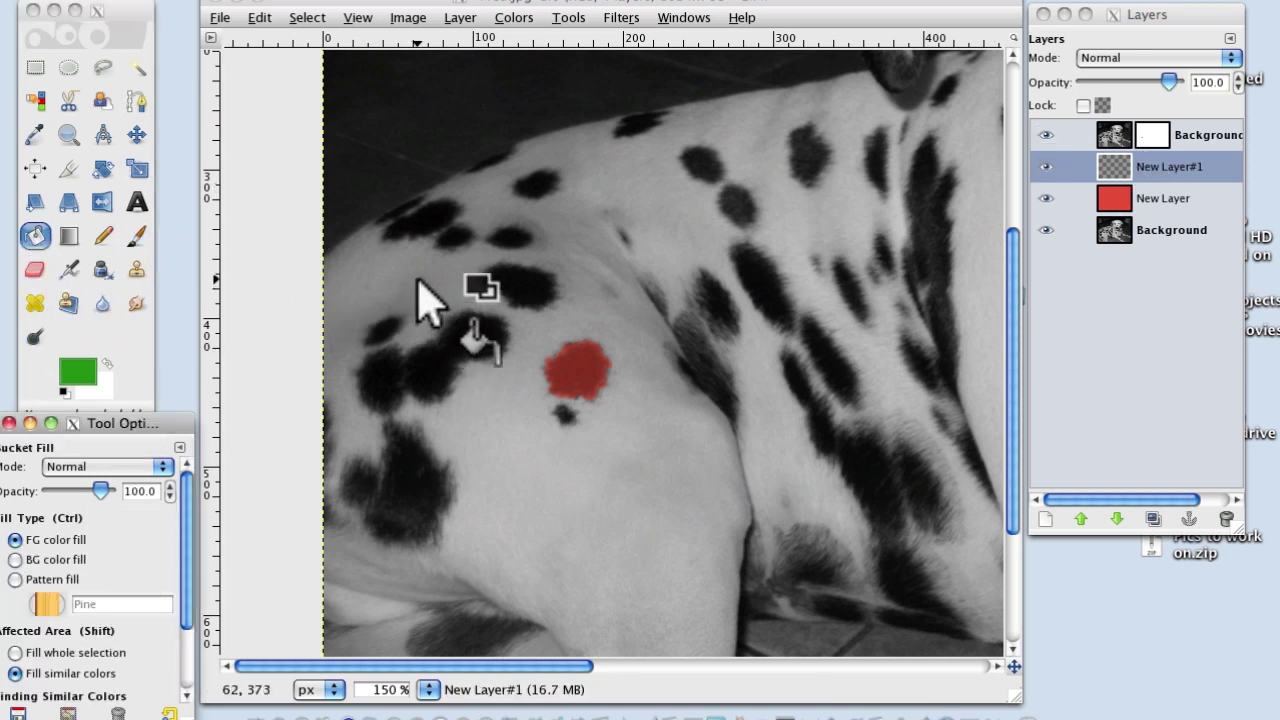
left_click(388, 180)
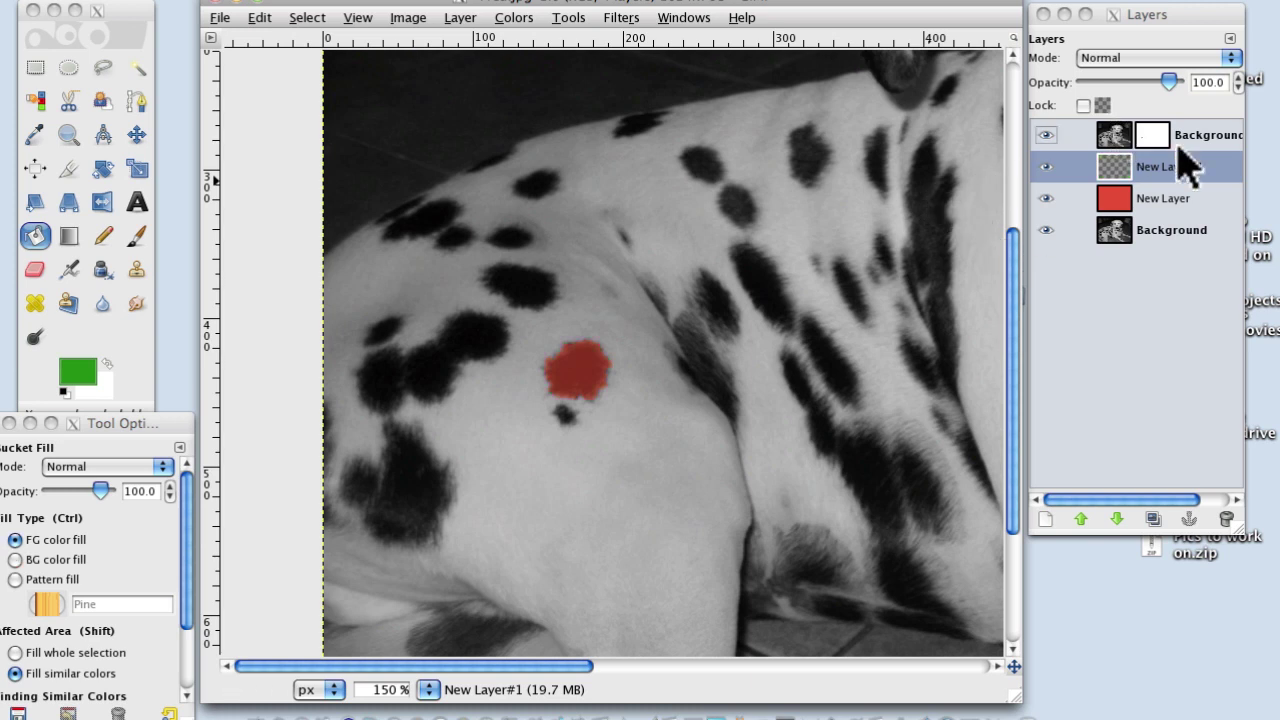
left_click_drag(1125, 180, 1228, 520)
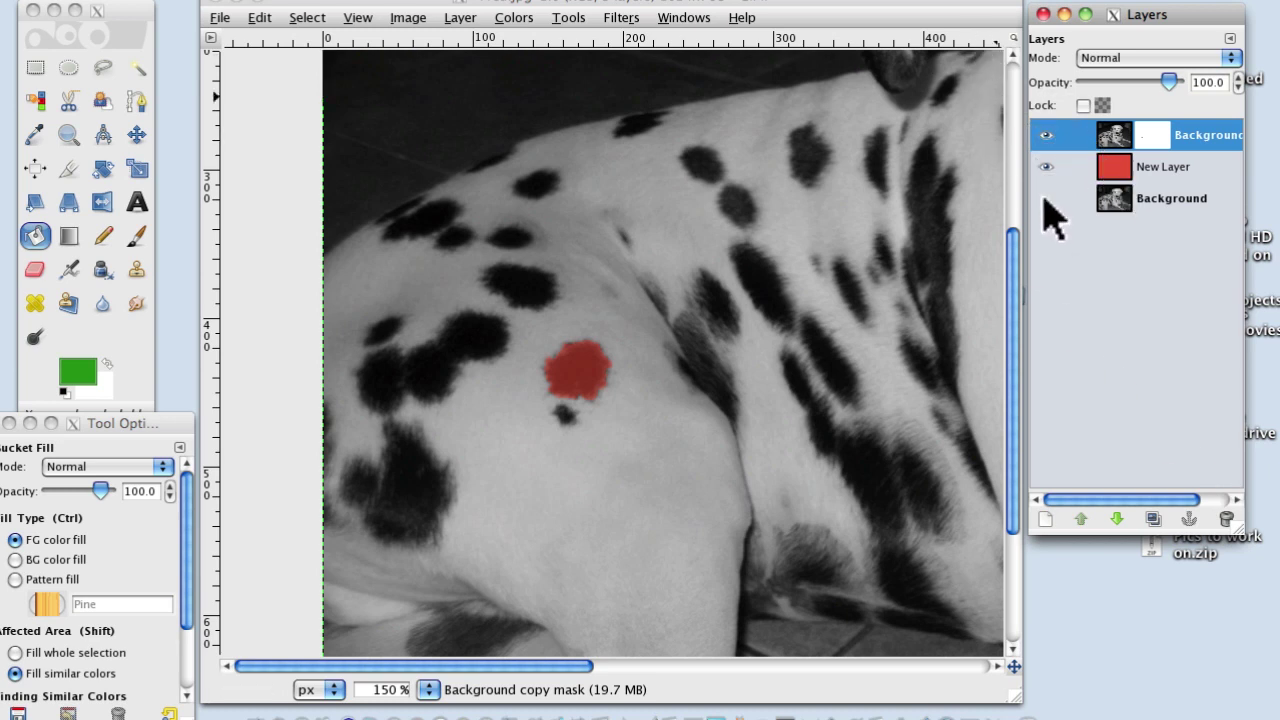
Merge the masked Background copy down into New Layer with Layer > Merge Down.
left_click_drag(1050, 168, 1050, 200)
left_click(458, 20)
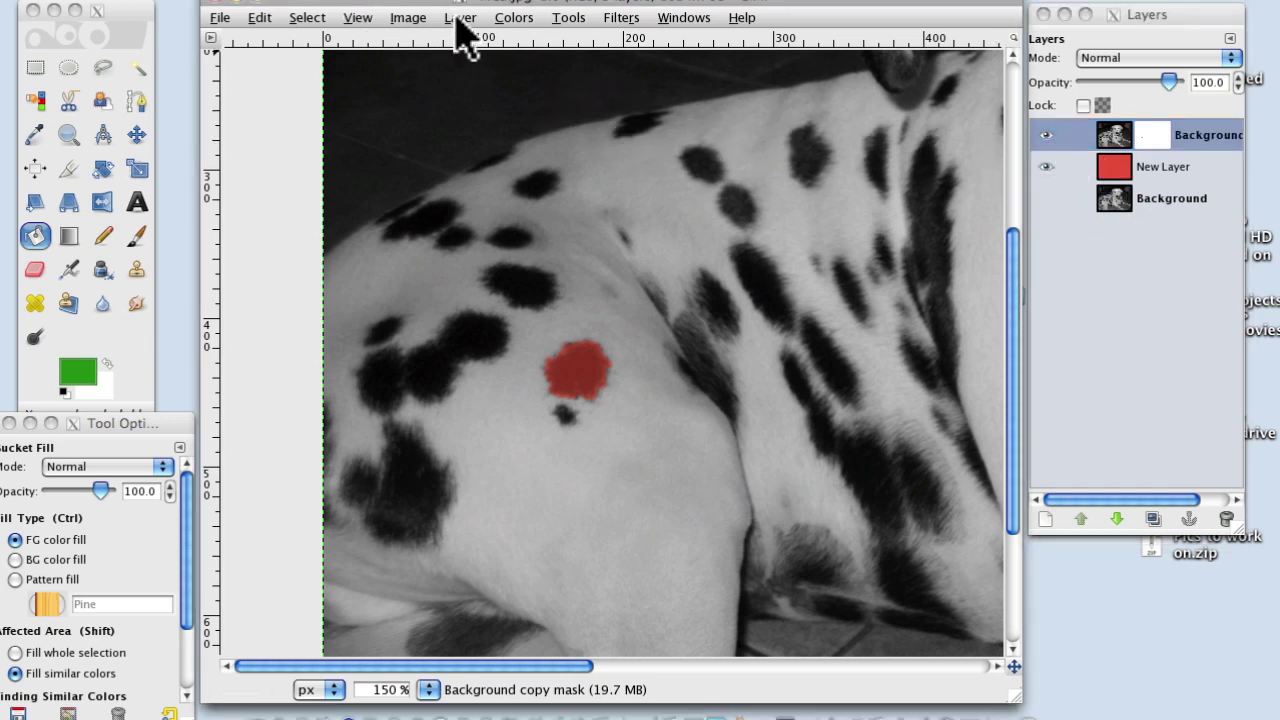
left_click(458, 20)
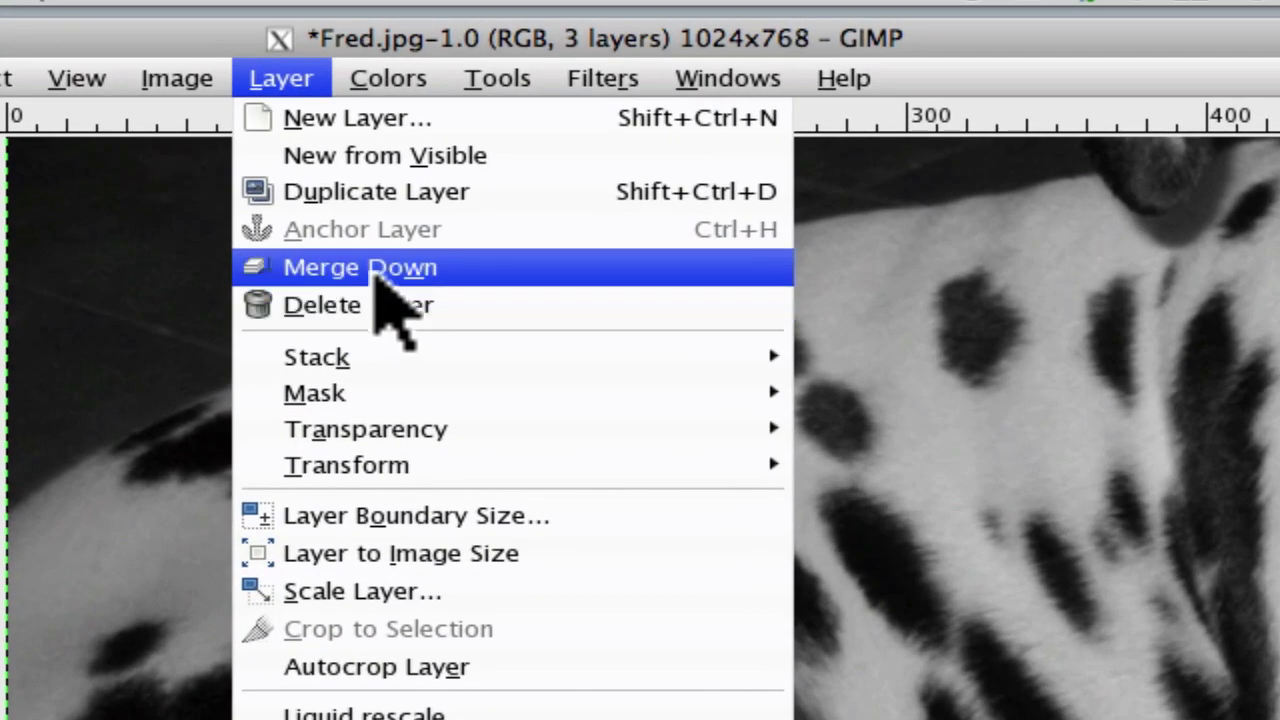
left_click(392, 269)
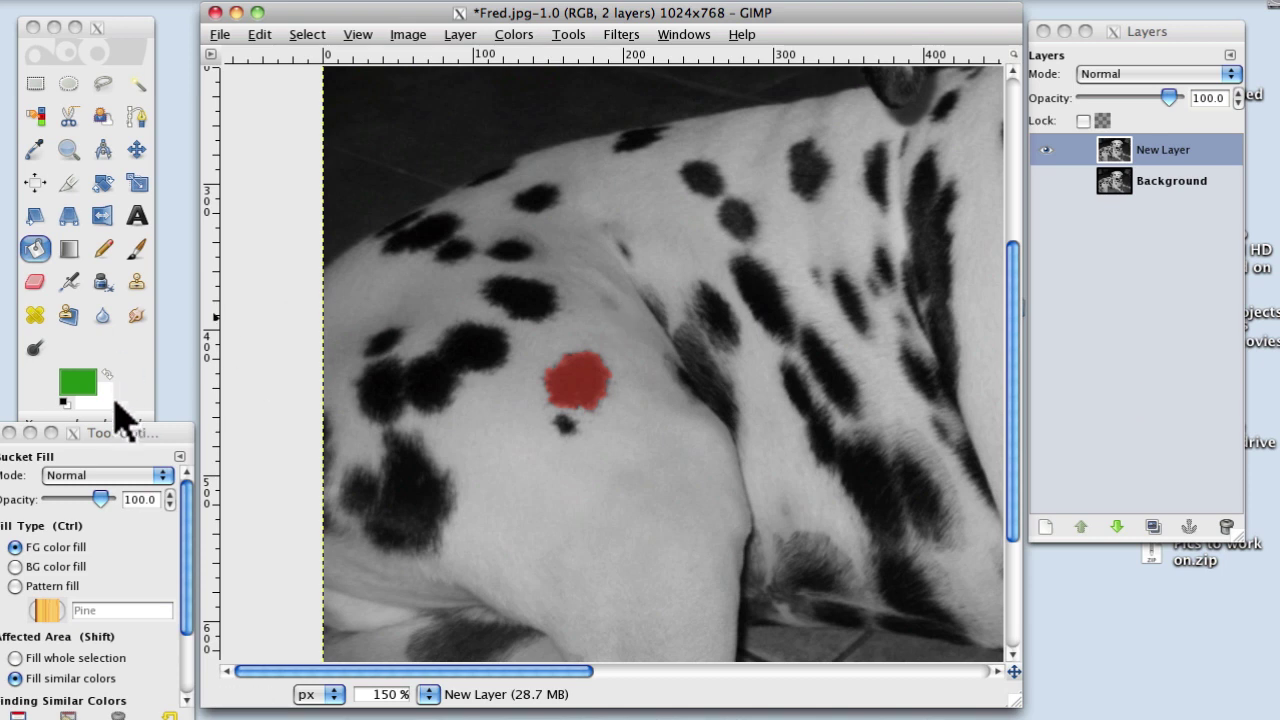
Add a transparent New Layer#1 and move it below New Layer.
left_click(1047, 527)
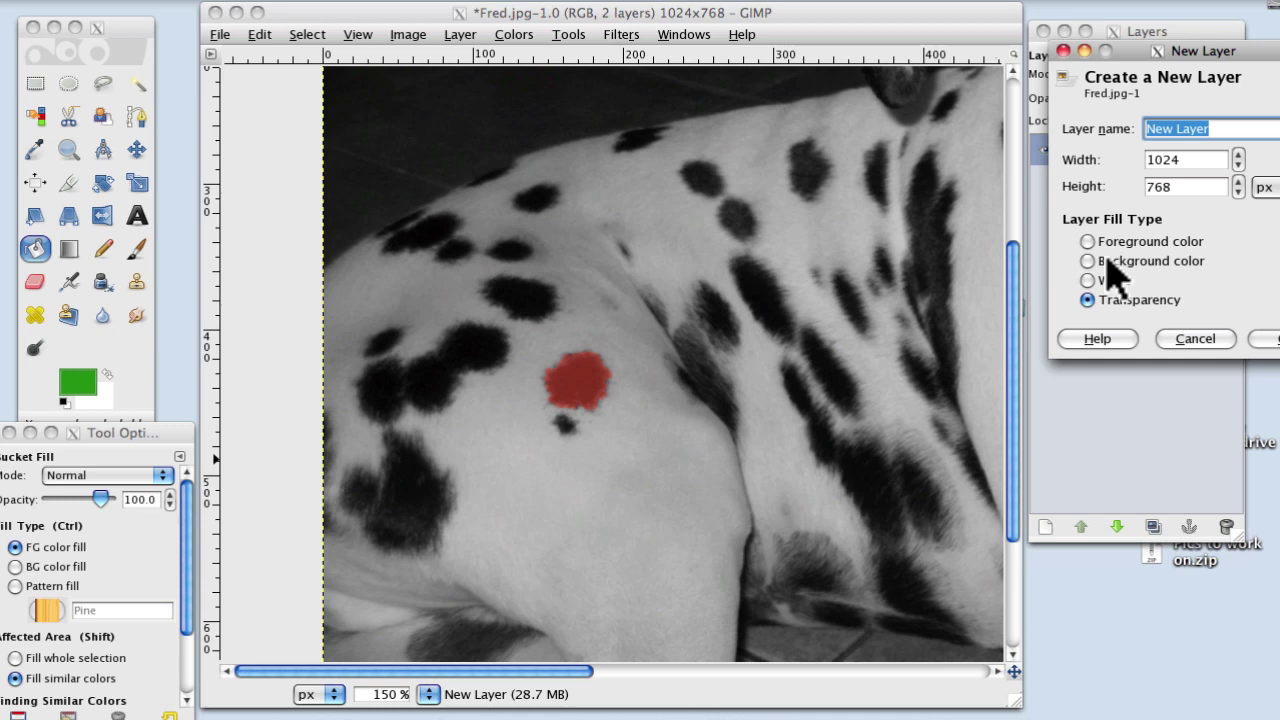
left_click_drag(1234, 51, 636, 125)
left_click(773, 367)
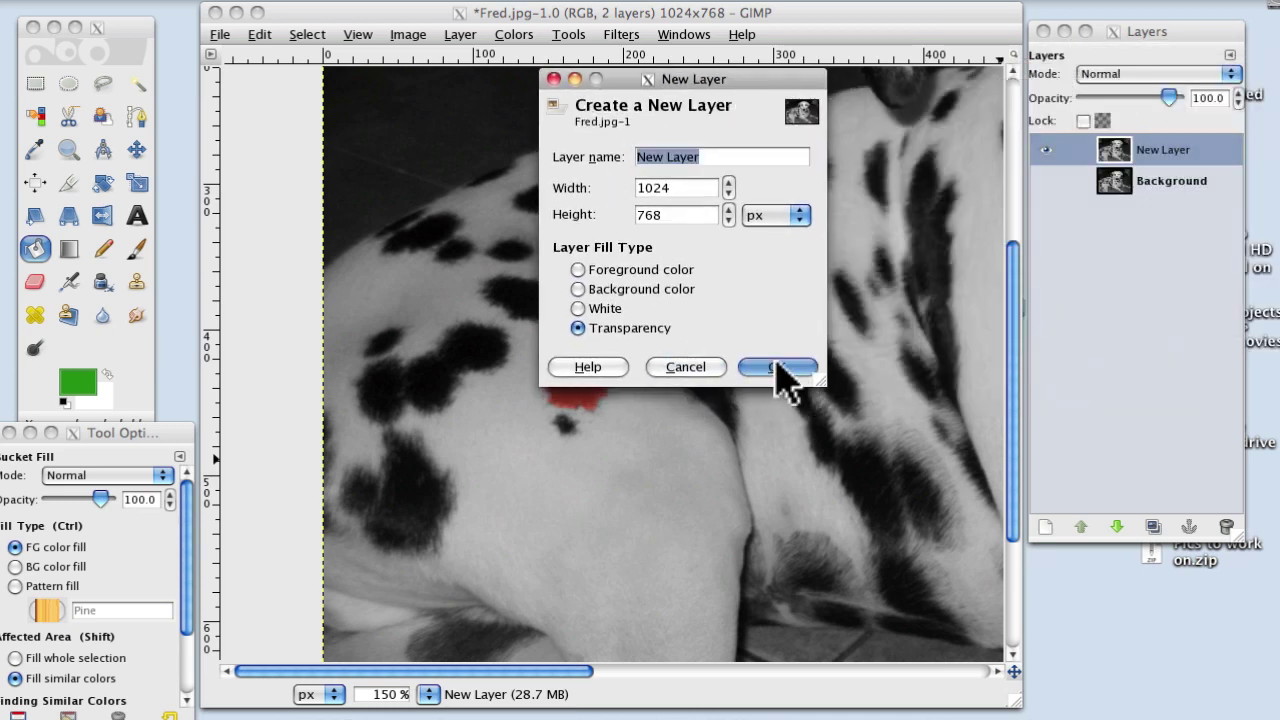
left_click_drag(1118, 158, 1116, 222)
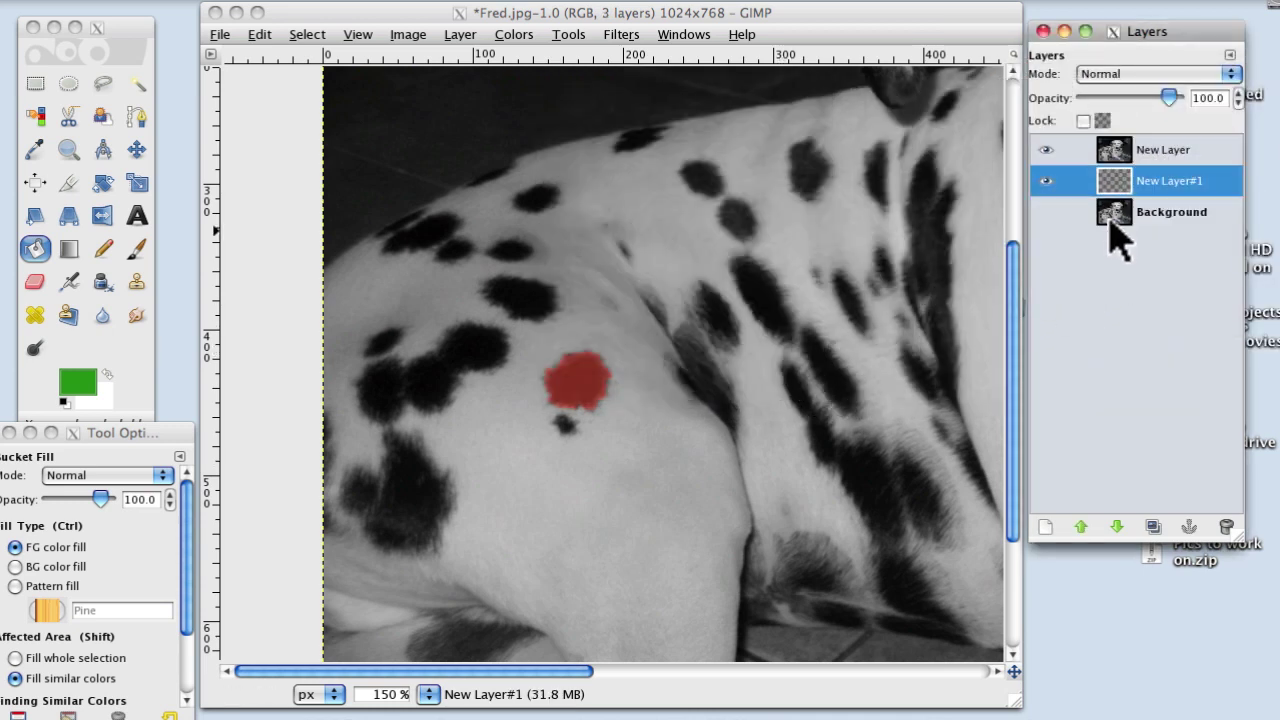
Bucket-fill New Layer#1 solid green, then select New Layer.
left_click(34, 248)
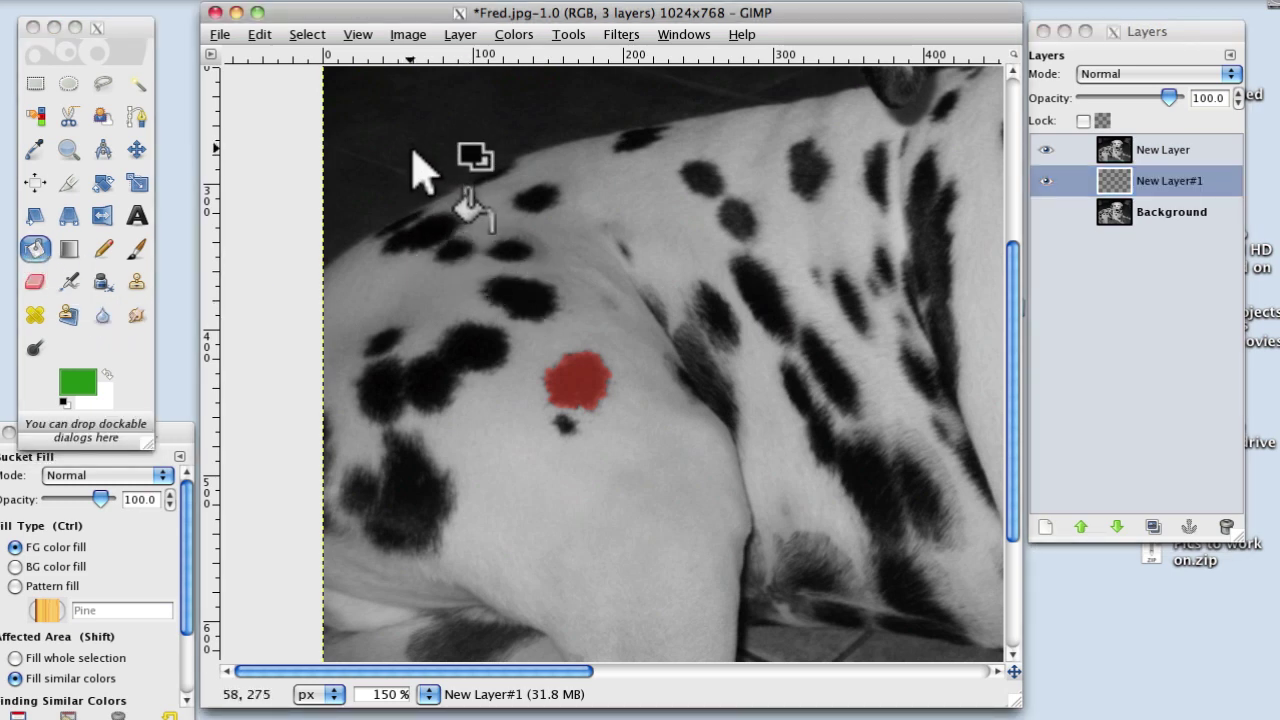
left_click(410, 405)
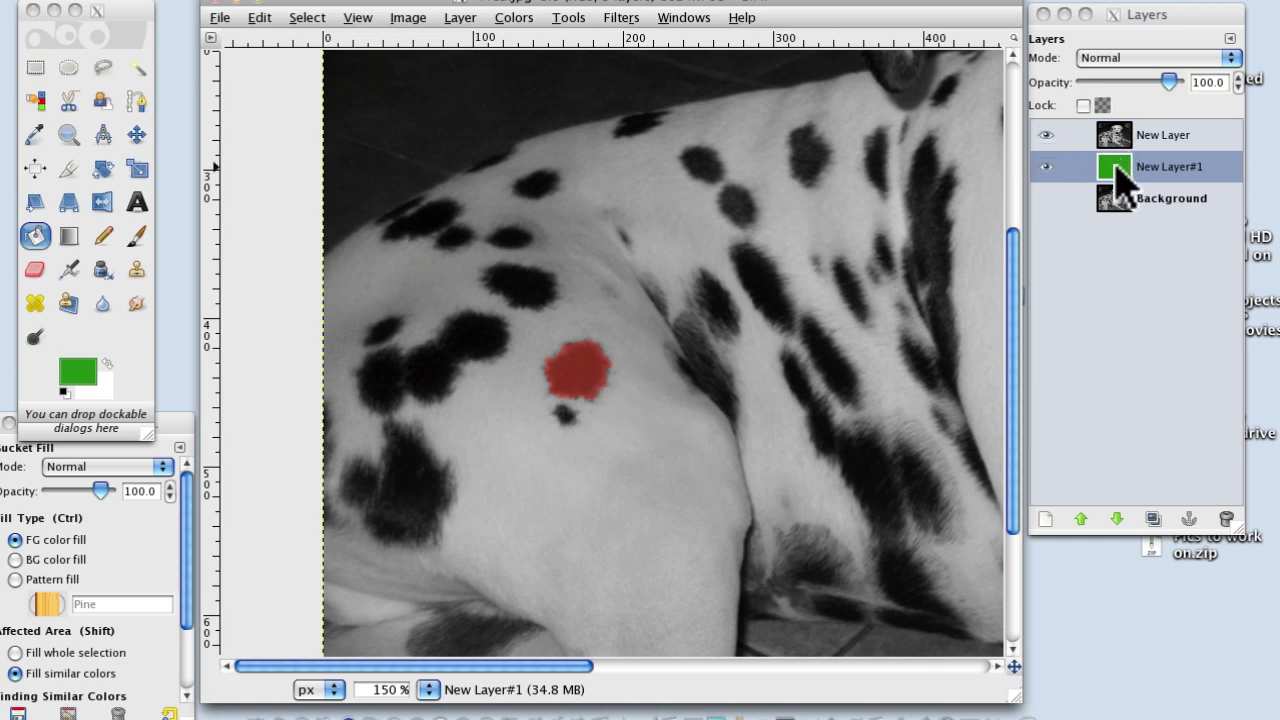
left_click(1166, 134)
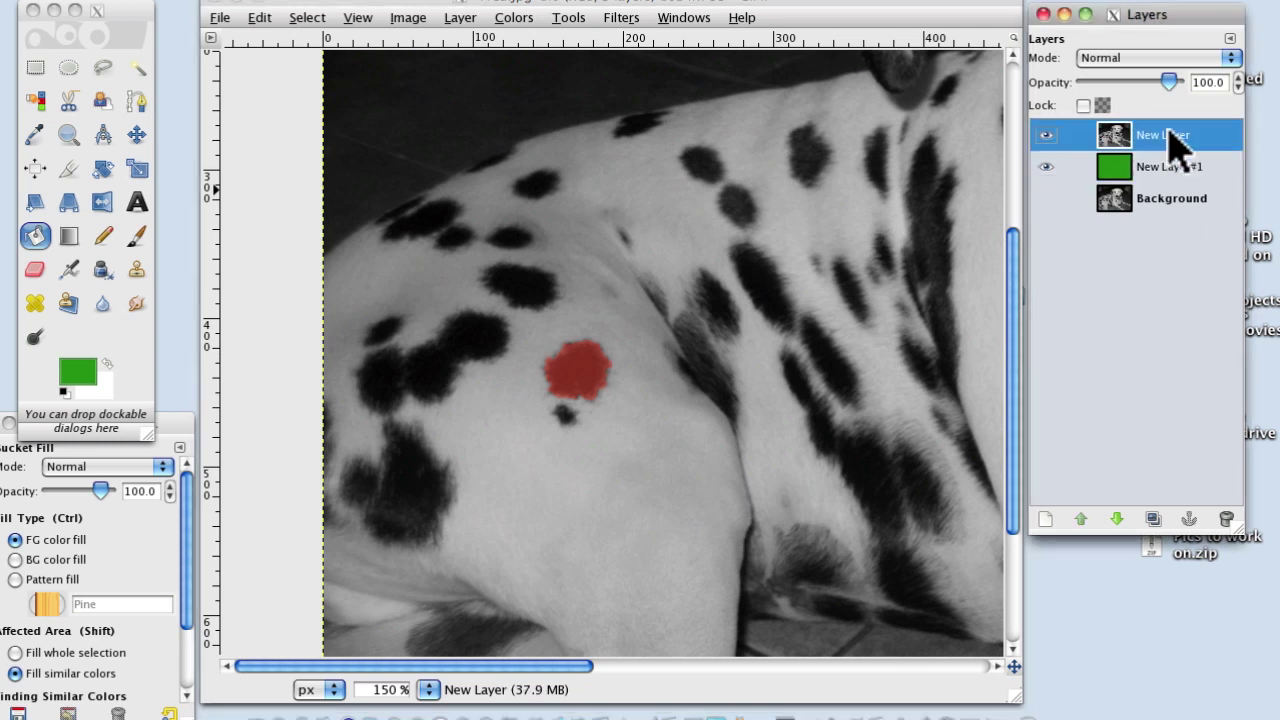
Add a White (full opacity) layer mask to New Layer.
left_click(460, 20)
mouse_move(476, 192)
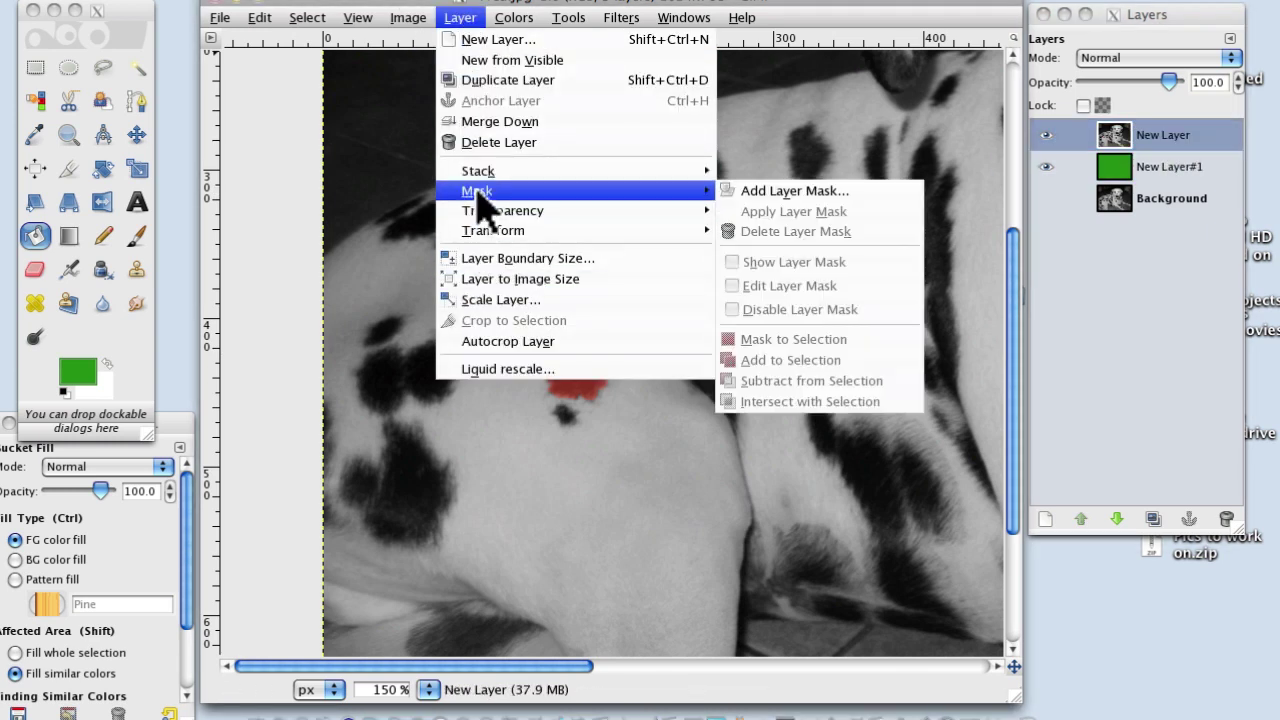
left_click(760, 188)
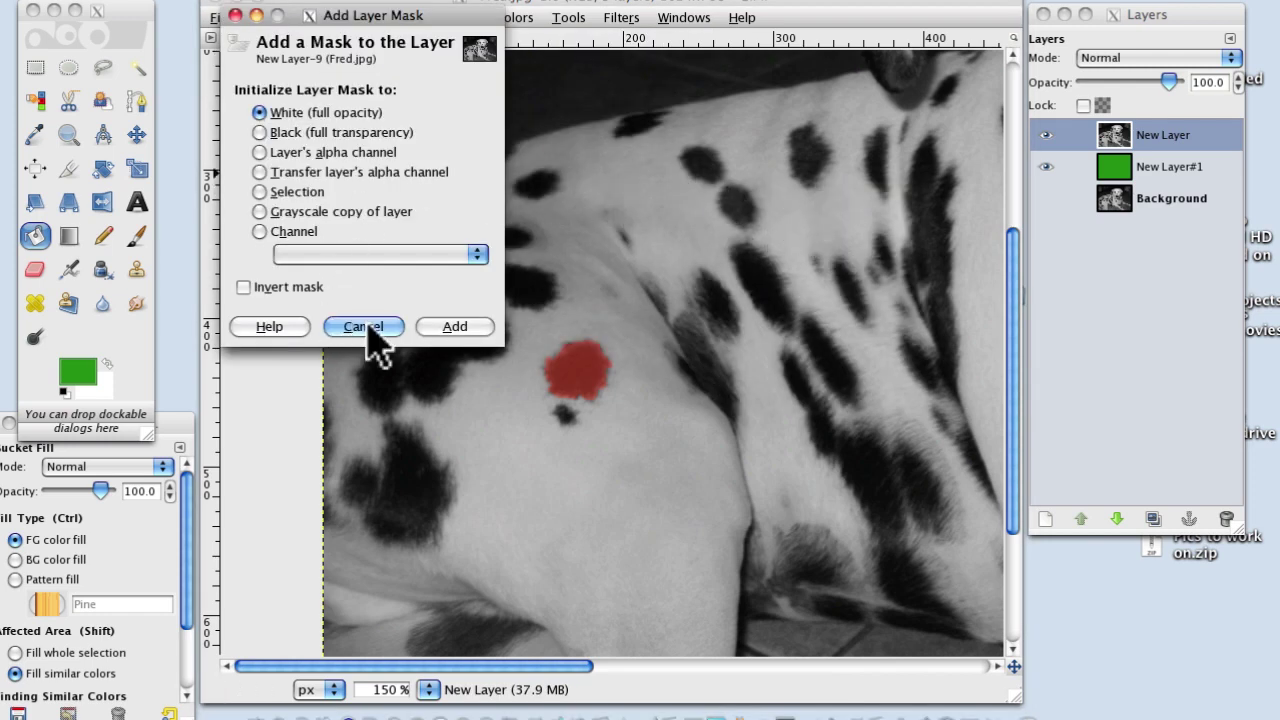
left_click(456, 327)
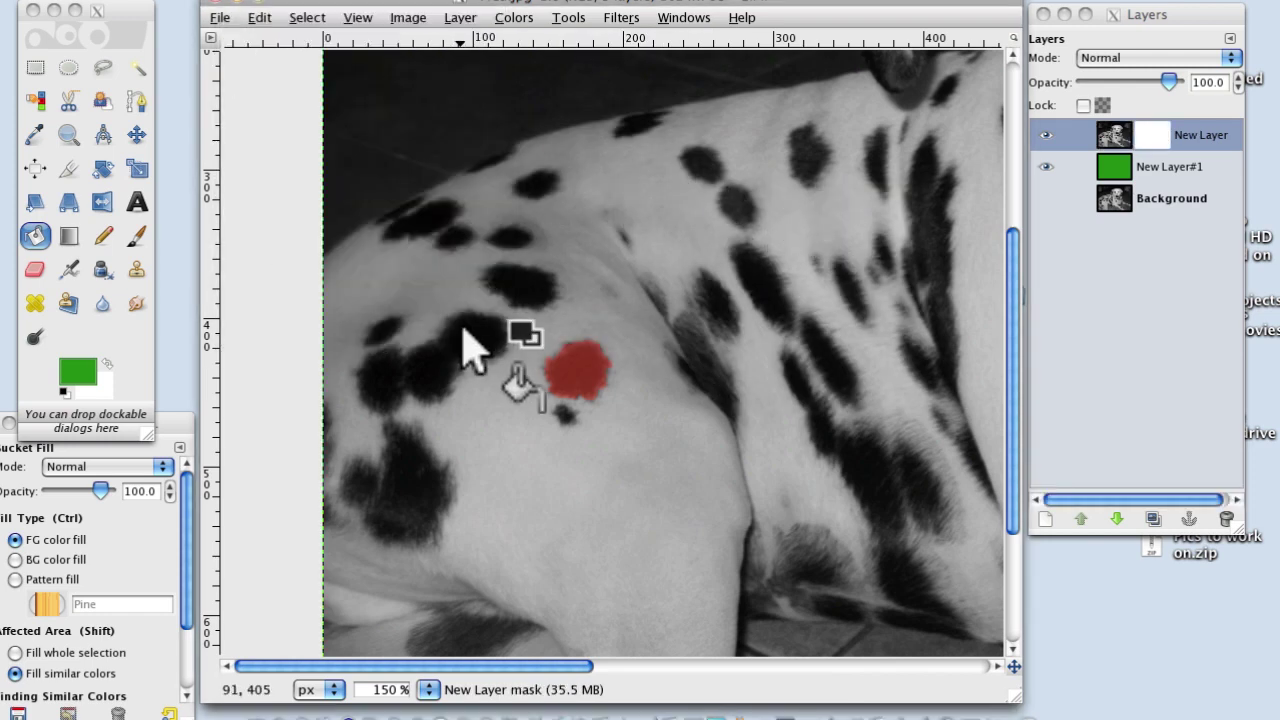
left_click(137, 237)
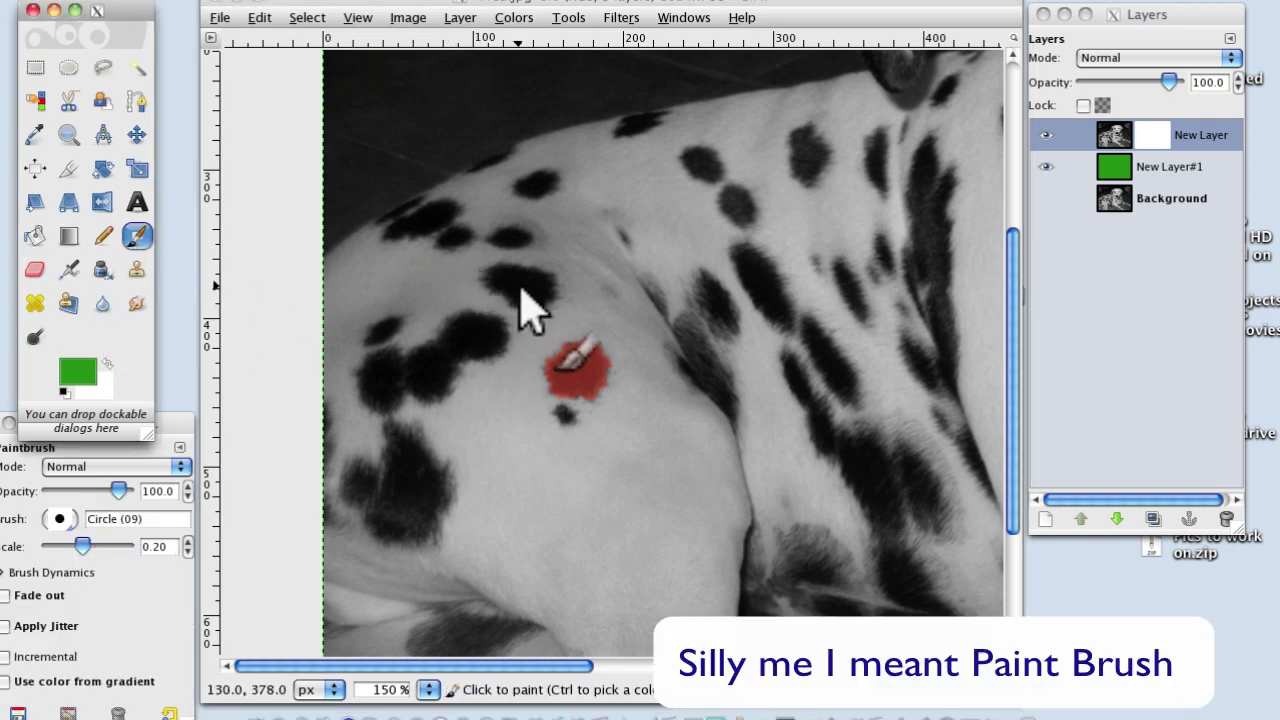
Paint on New Layer's mask to reveal green over the spot above the red one.
left_click(1152, 134)
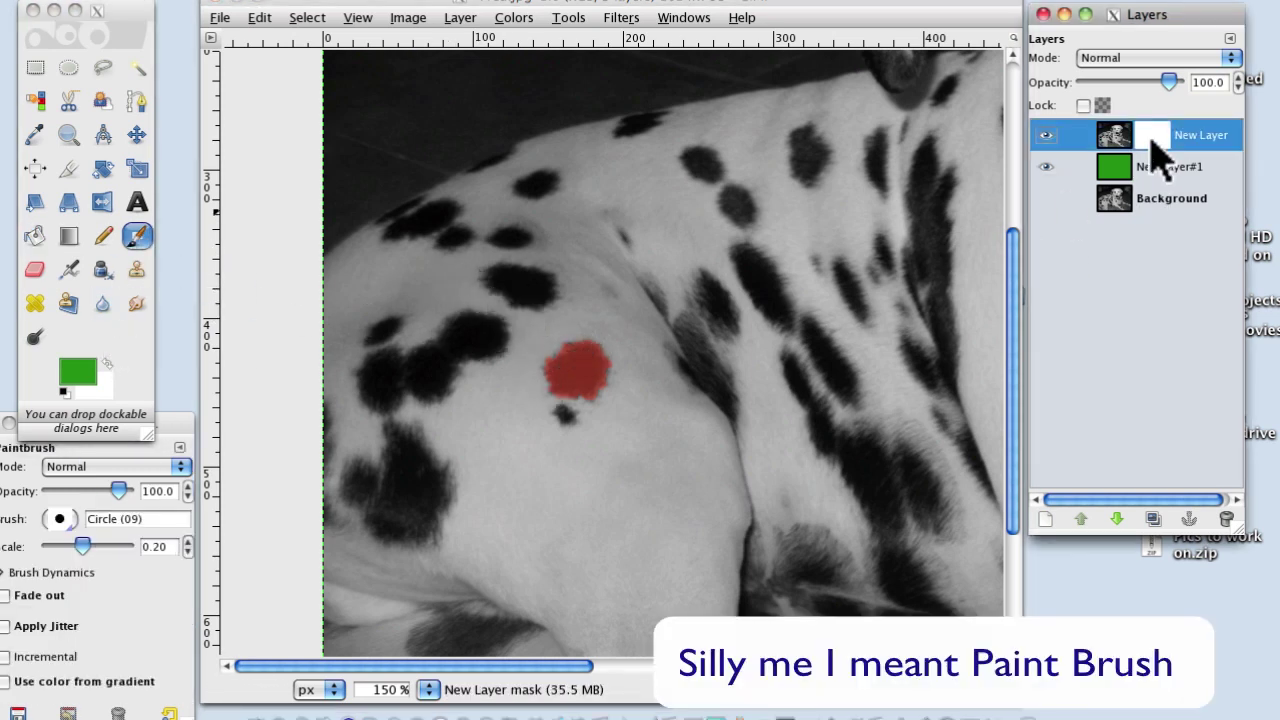
left_click(523, 299)
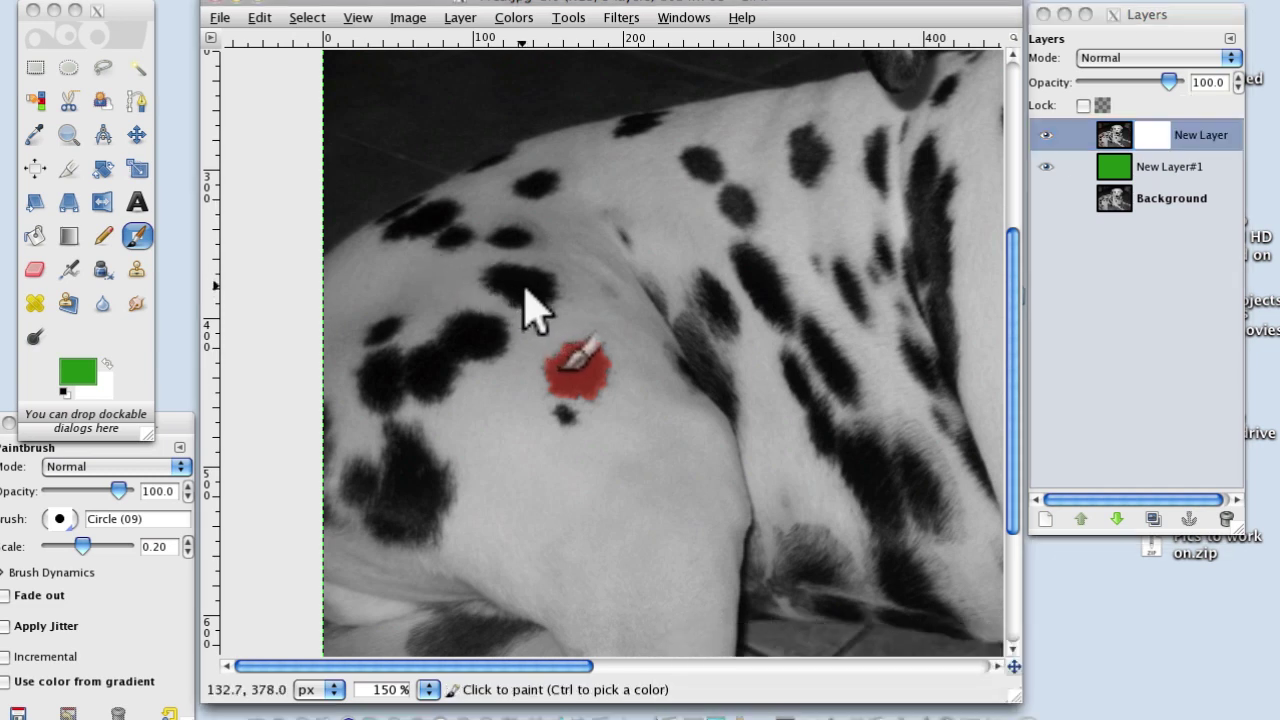
left_click(512, 280)
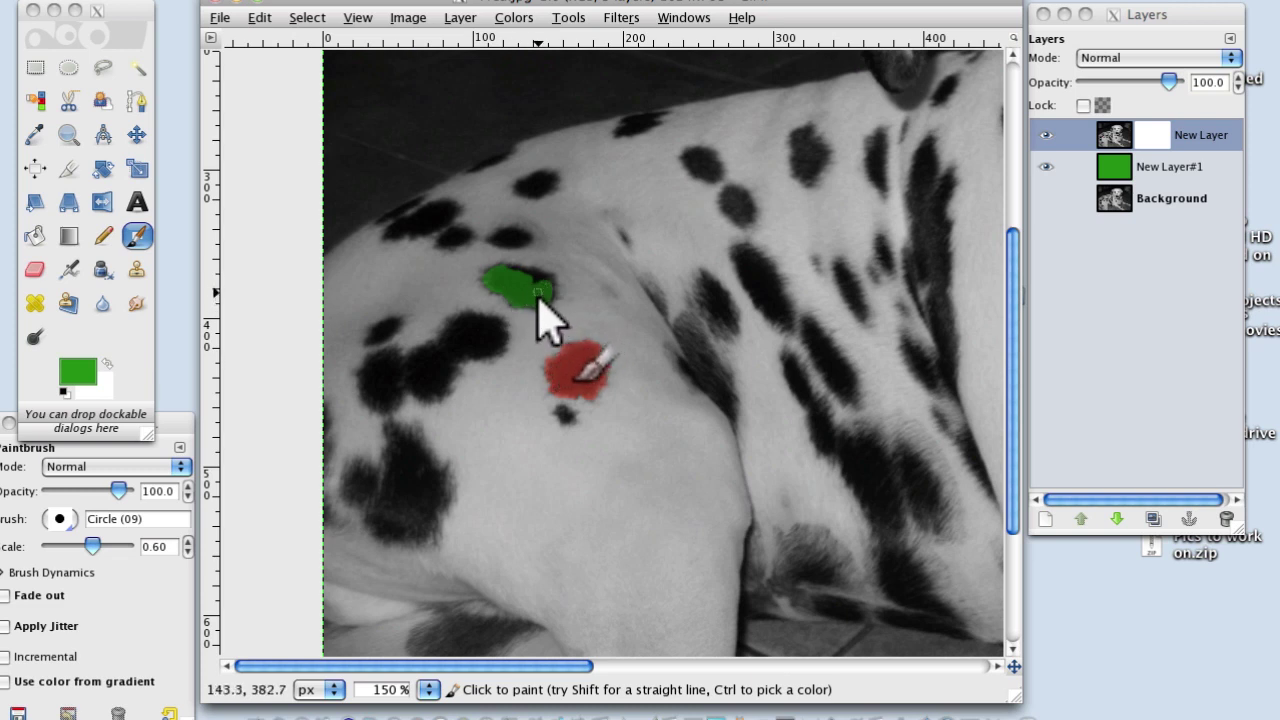
mouse_move(530, 270)
left_mouse_down()
mouse_move(557, 288)
mouse_move(535, 306)
mouse_move(555, 292)
mouse_move(512, 268)
left_mouse_up()
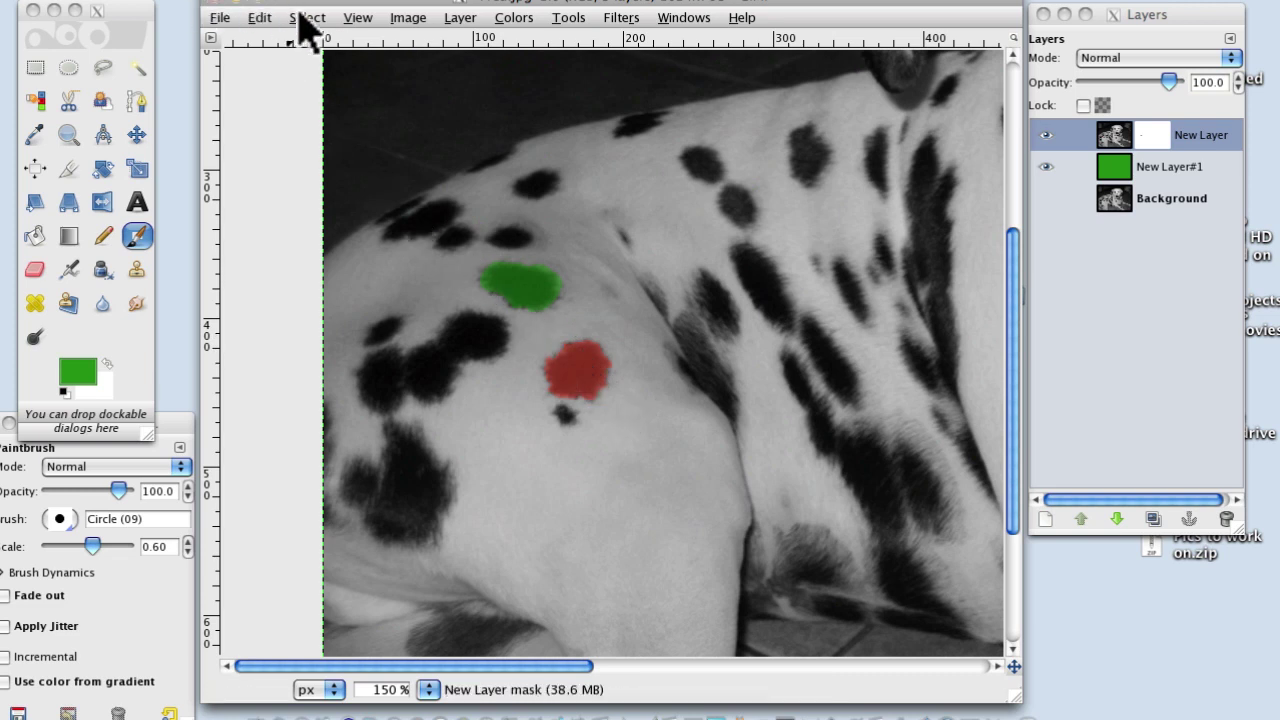
Merge New Layer down into the green New Layer#1 and scroll toward the dog's face.
left_click(459, 18)
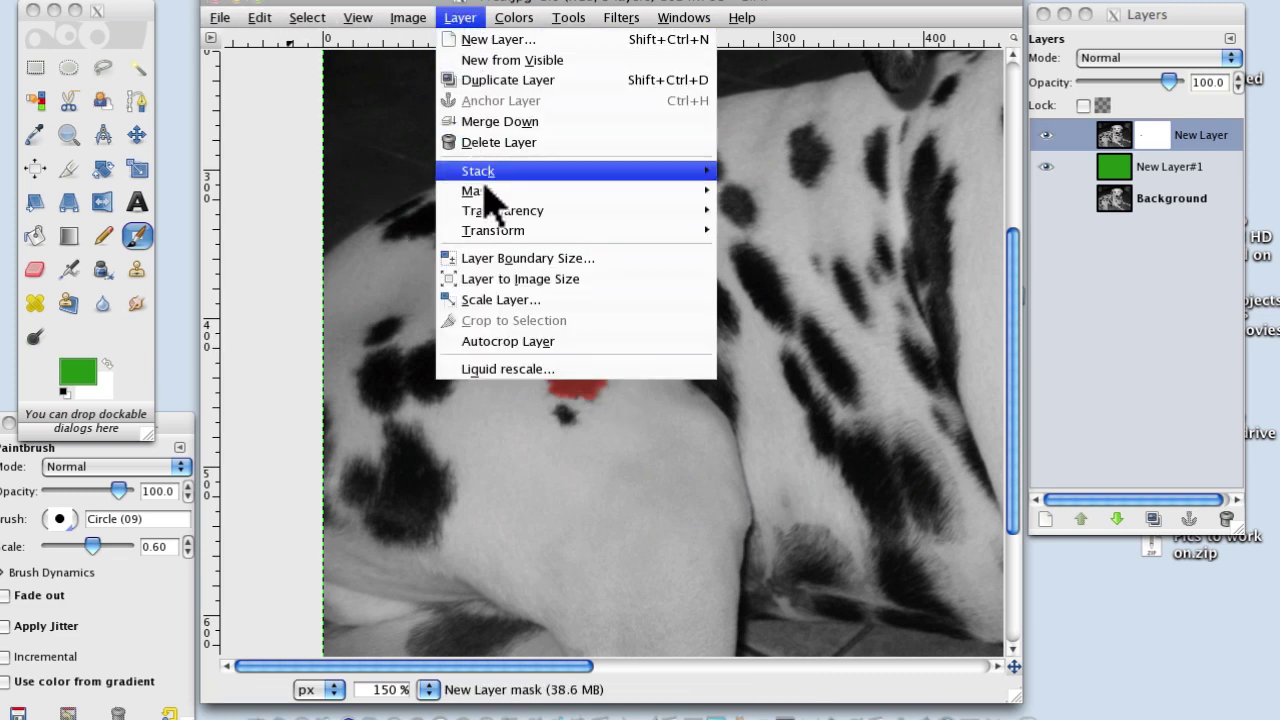
left_click(500, 122)
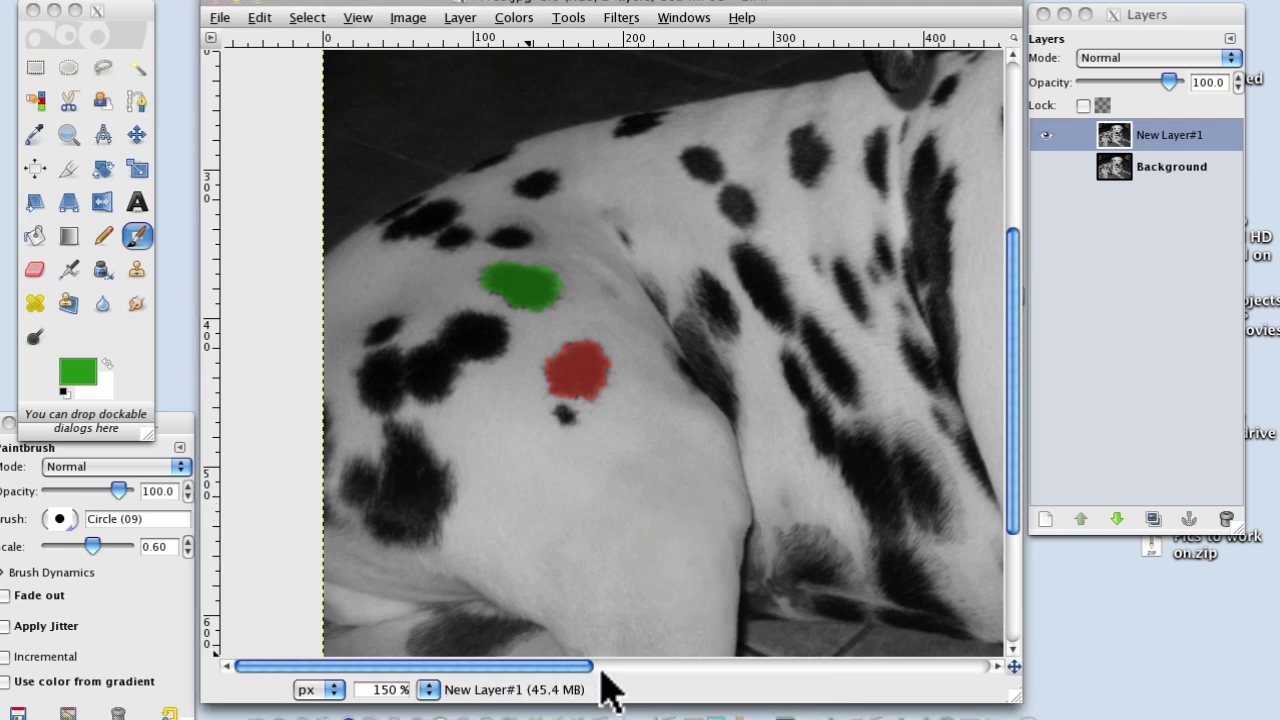
scroll(580, 688, "right", 5)
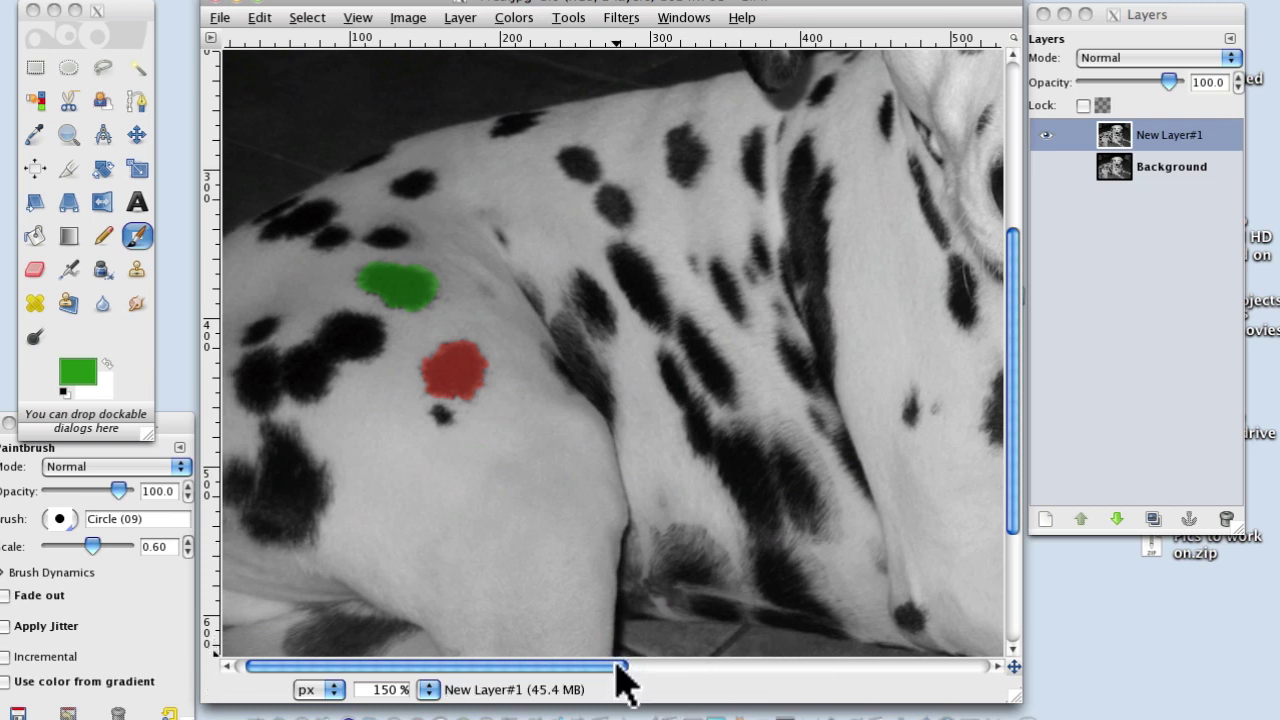
left_click_drag(615, 665, 792, 666)
left_click_drag(1011, 415, 1020, 271)
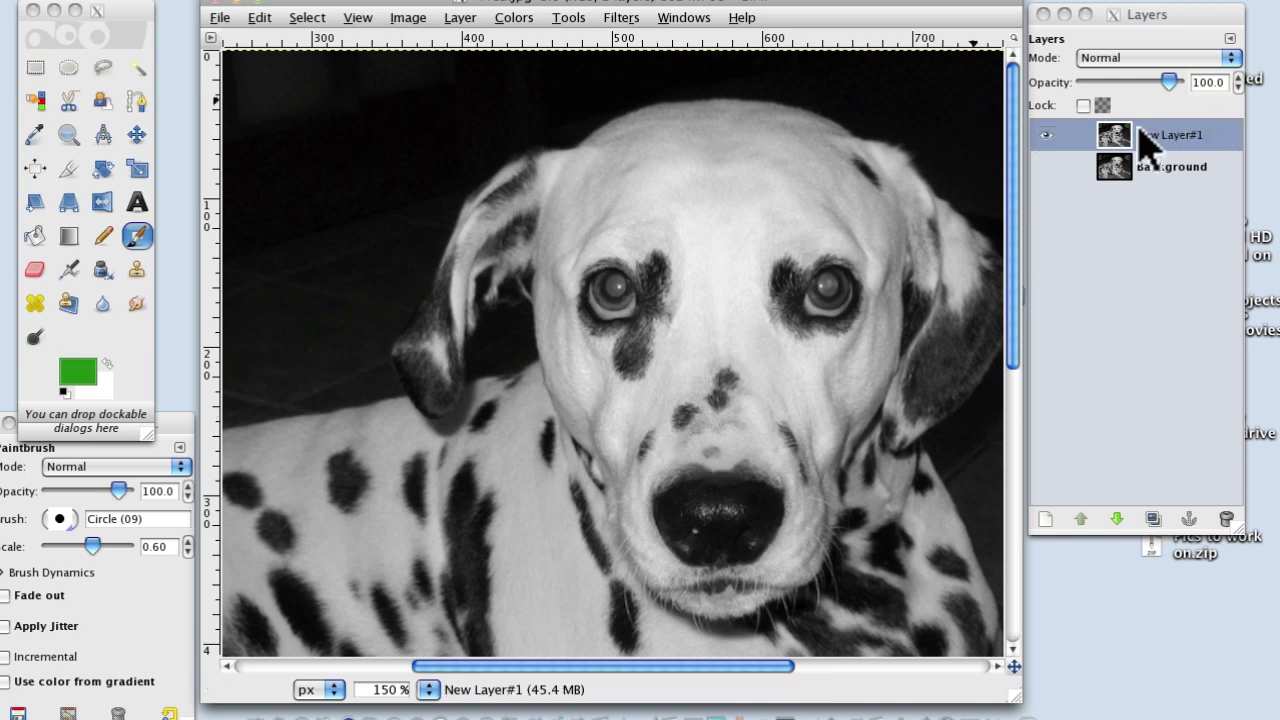
Create a transparent New Layer and move it below New Layer#1.
left_click(1046, 519)
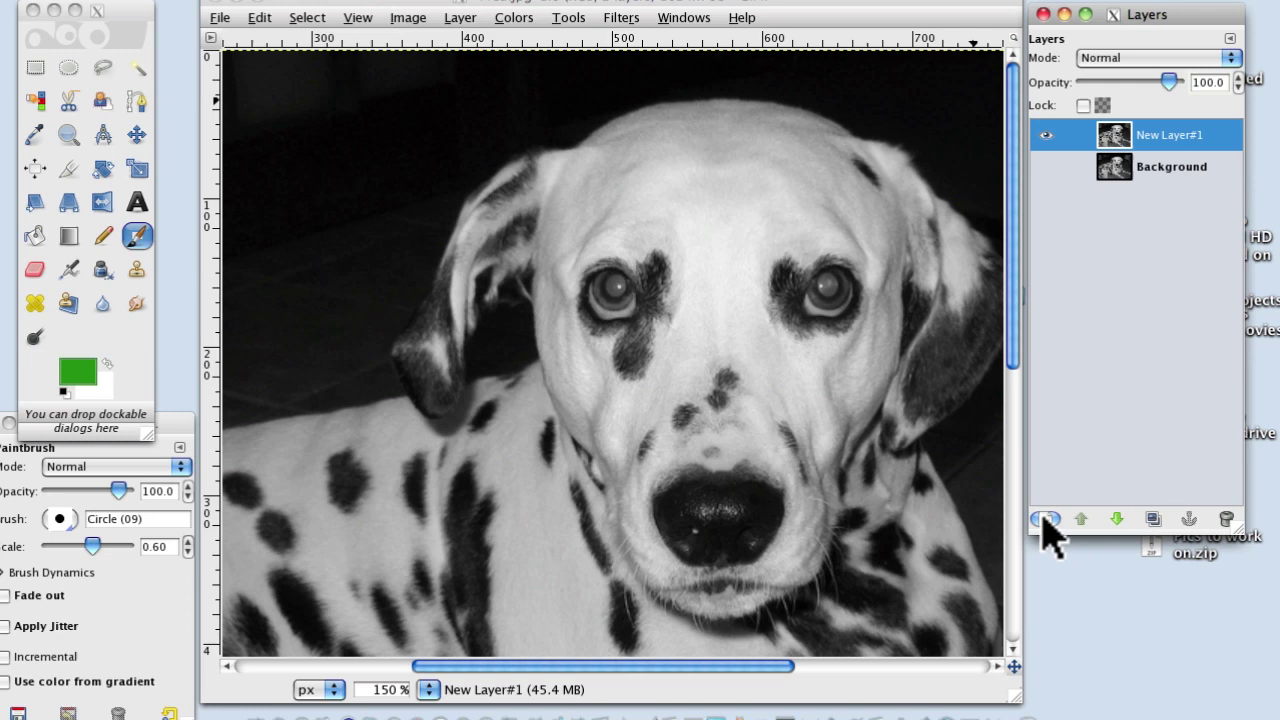
left_click(1046, 519)
left_click_drag(1245, 42, 657, 46)
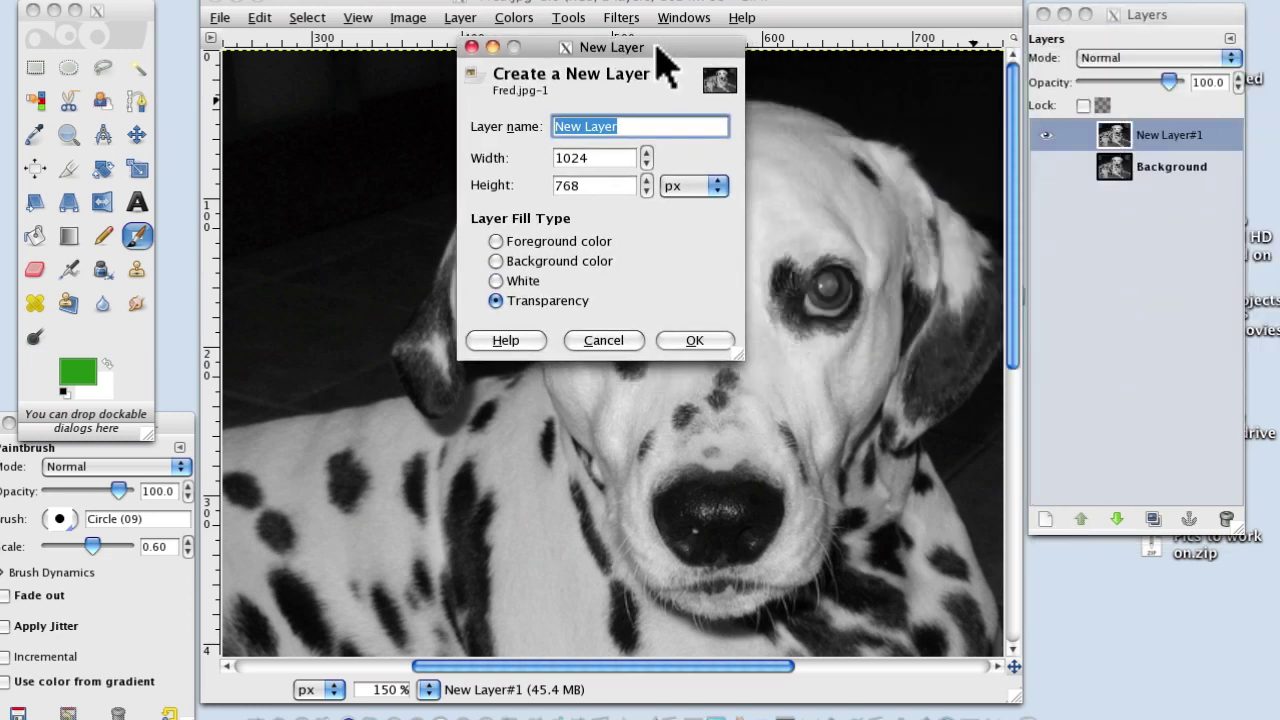
left_click(692, 340)
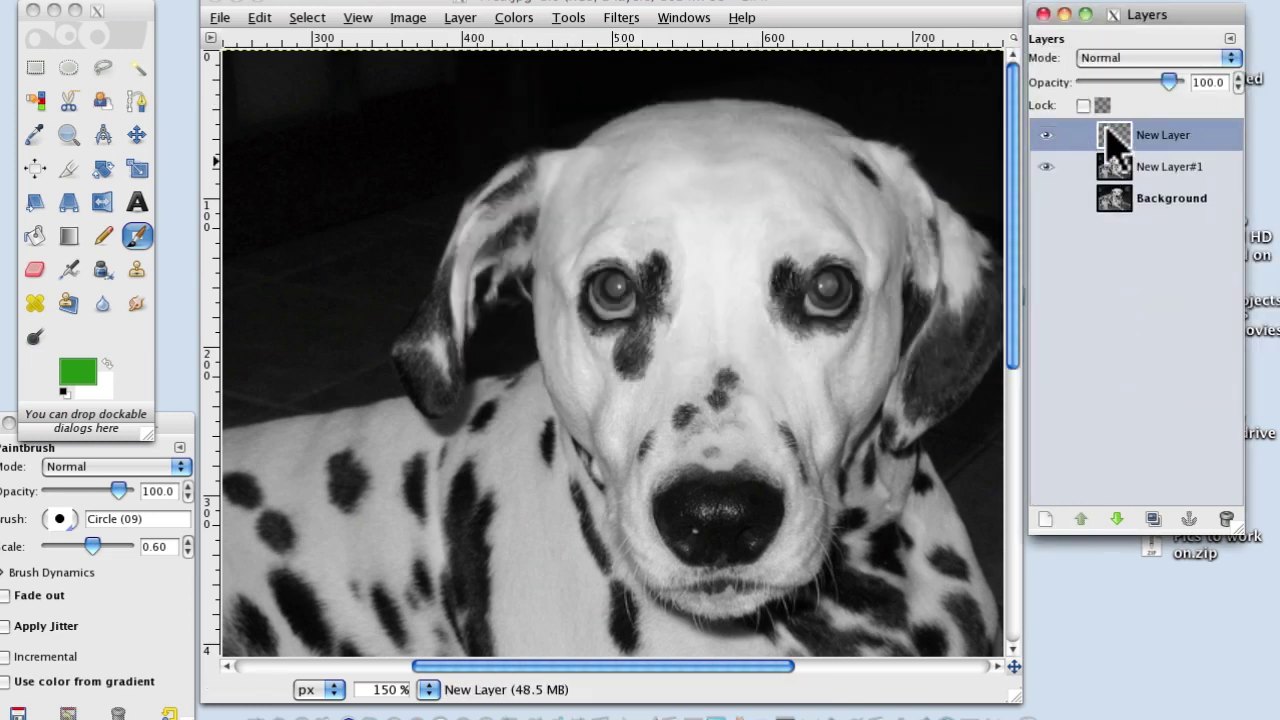
left_click_drag(1115, 140, 1100, 230)
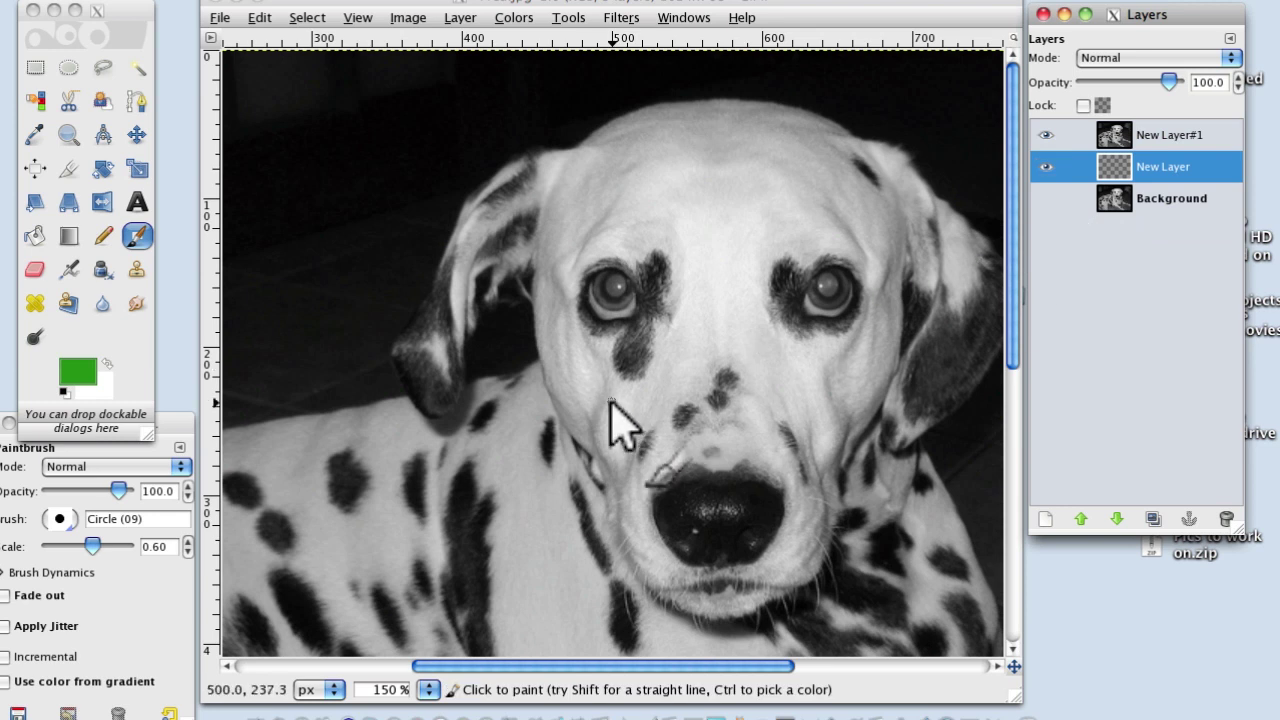
Set the foreground colour to blue 3d97dc.
left_click(78, 375)
left_click(430, 490)
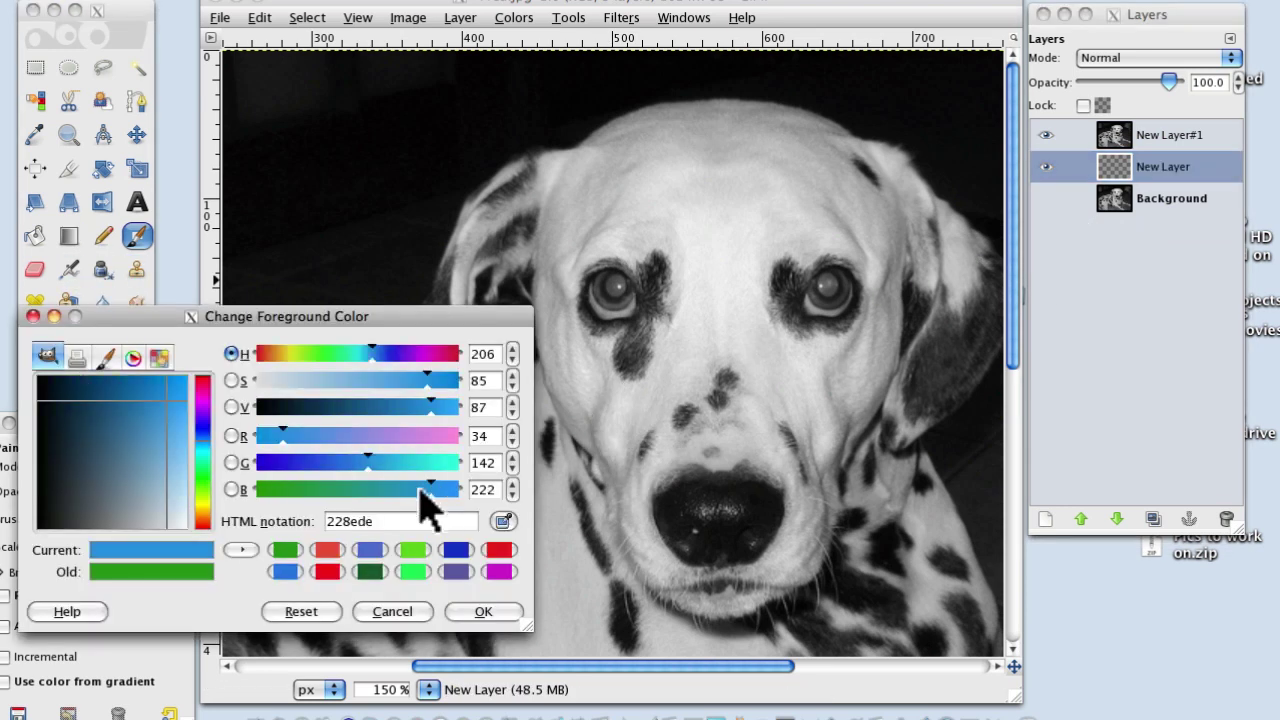
left_click_drag(158, 395, 152, 390)
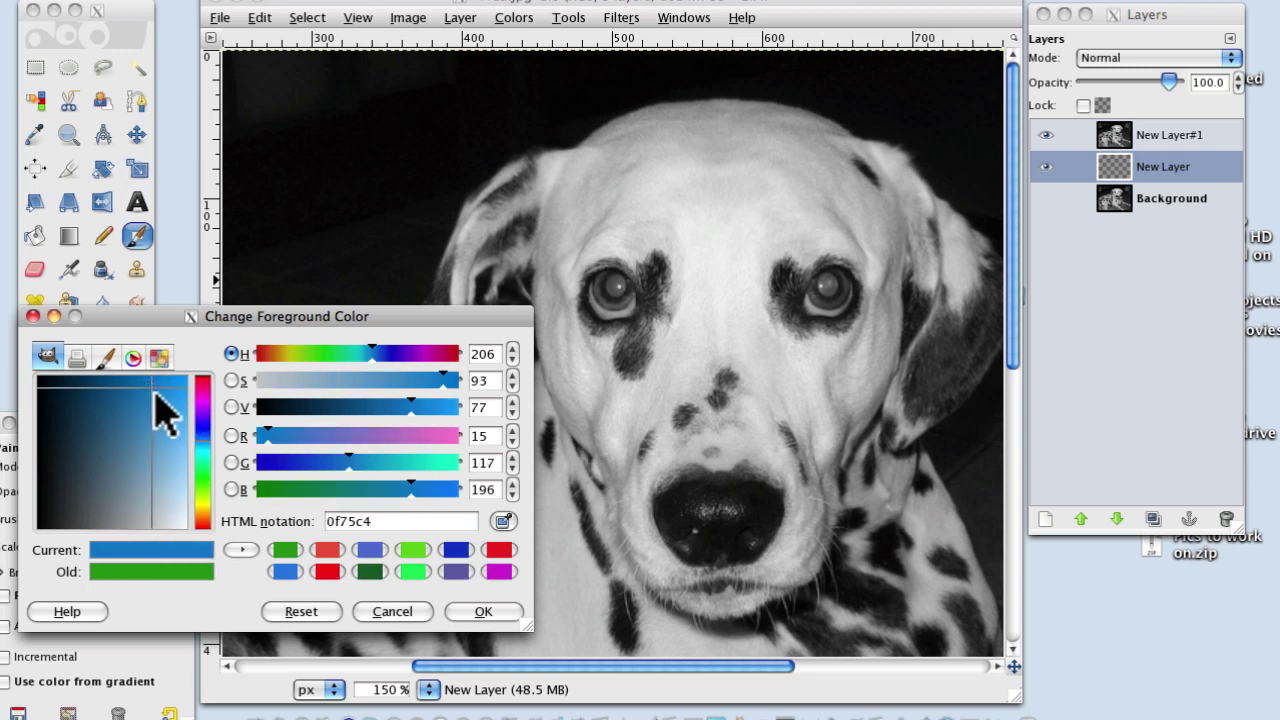
left_click_drag(153, 393, 166, 420)
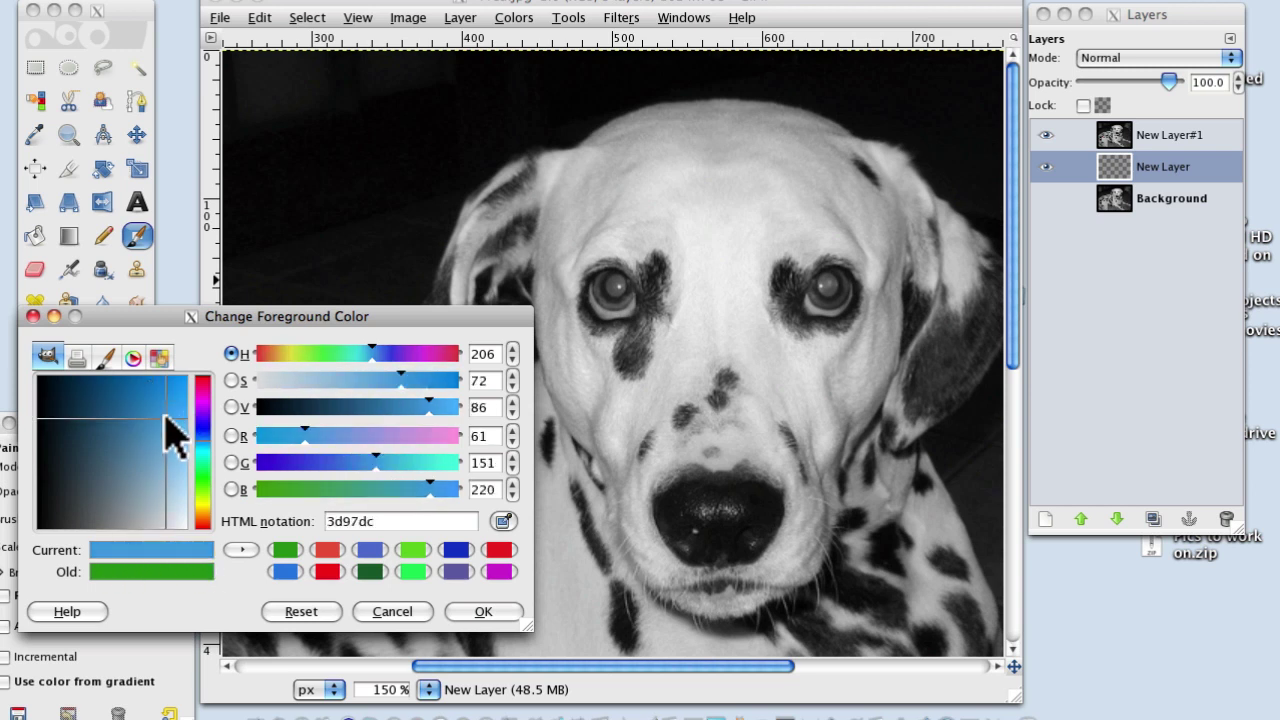
left_click(483, 611)
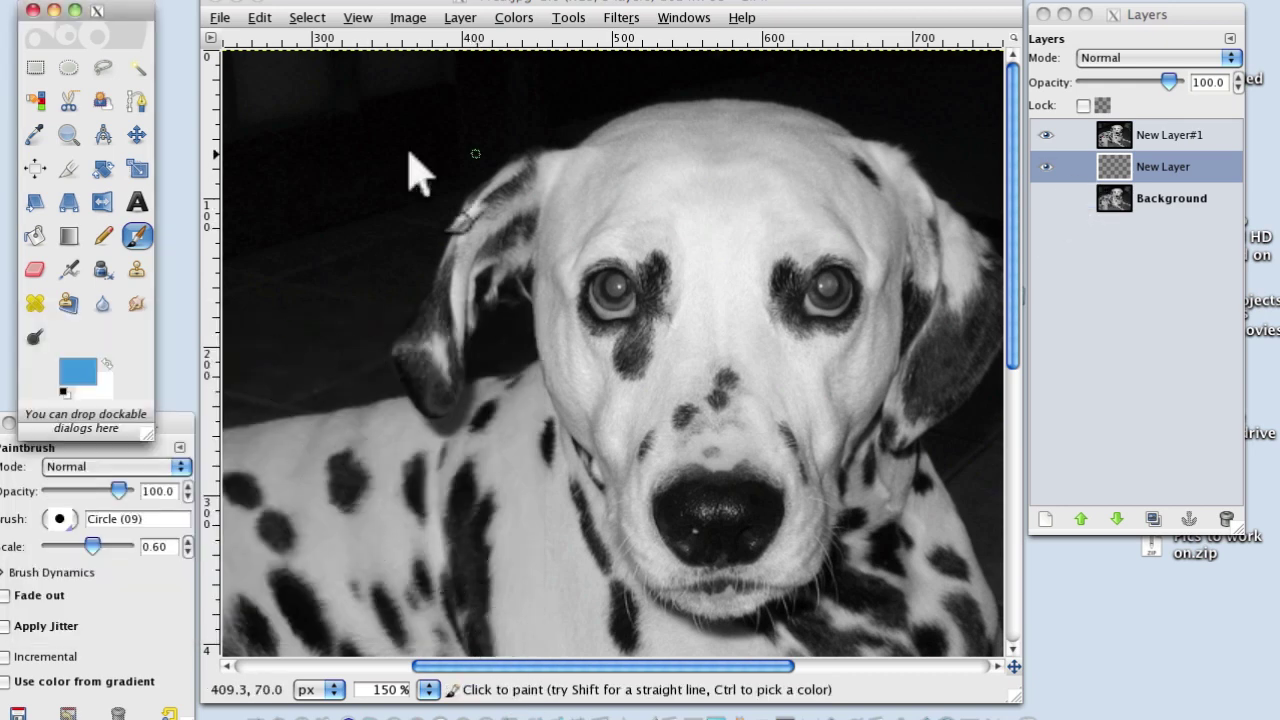
Bucket-fill the new layer solid blue, then select New Layer#1.
left_click(35, 236)
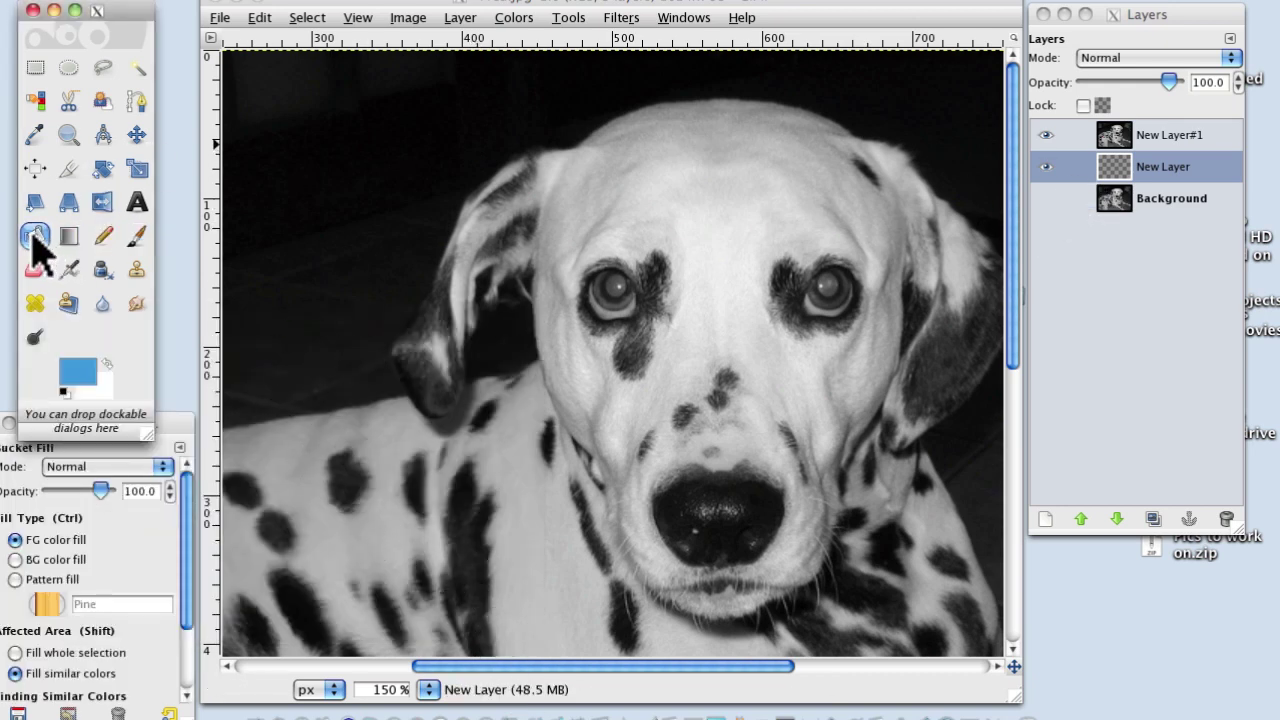
left_click(354, 249)
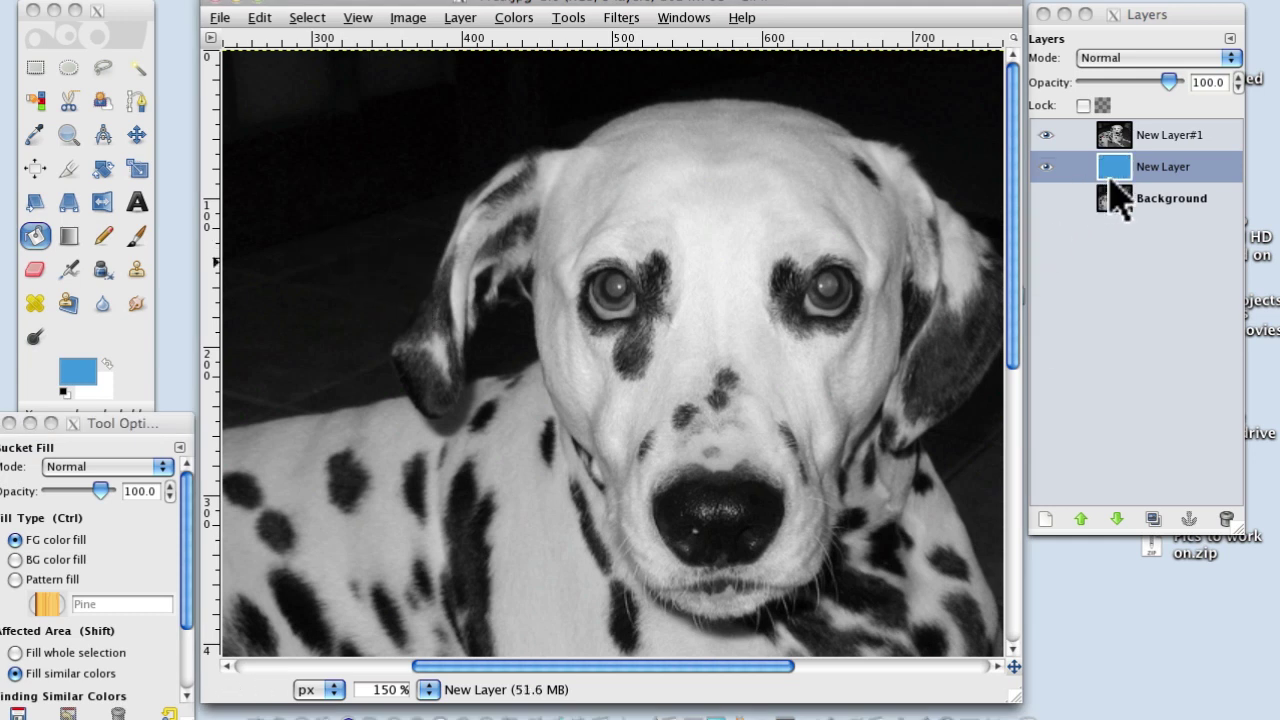
left_click(1172, 135)
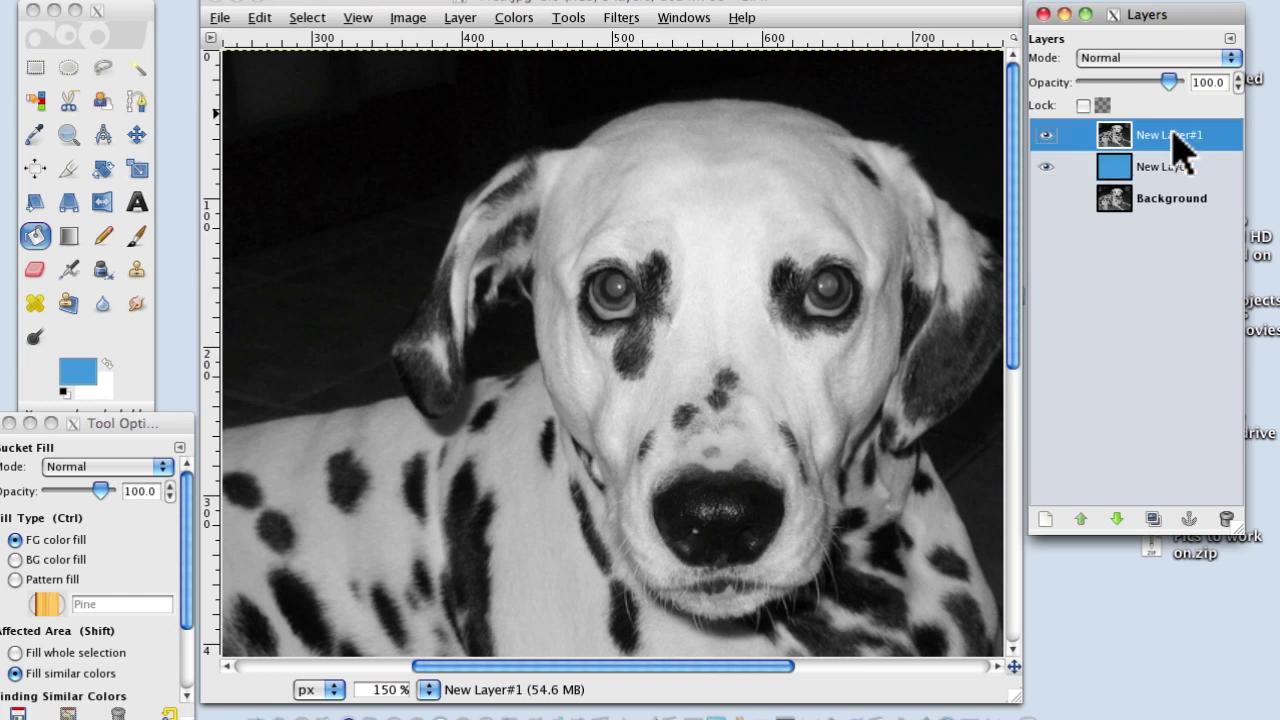
Add a White (full opacity) layer mask to New Layer#1 and make the mask active.
left_click(462, 20)
left_click(462, 20)
mouse_move(487, 196)
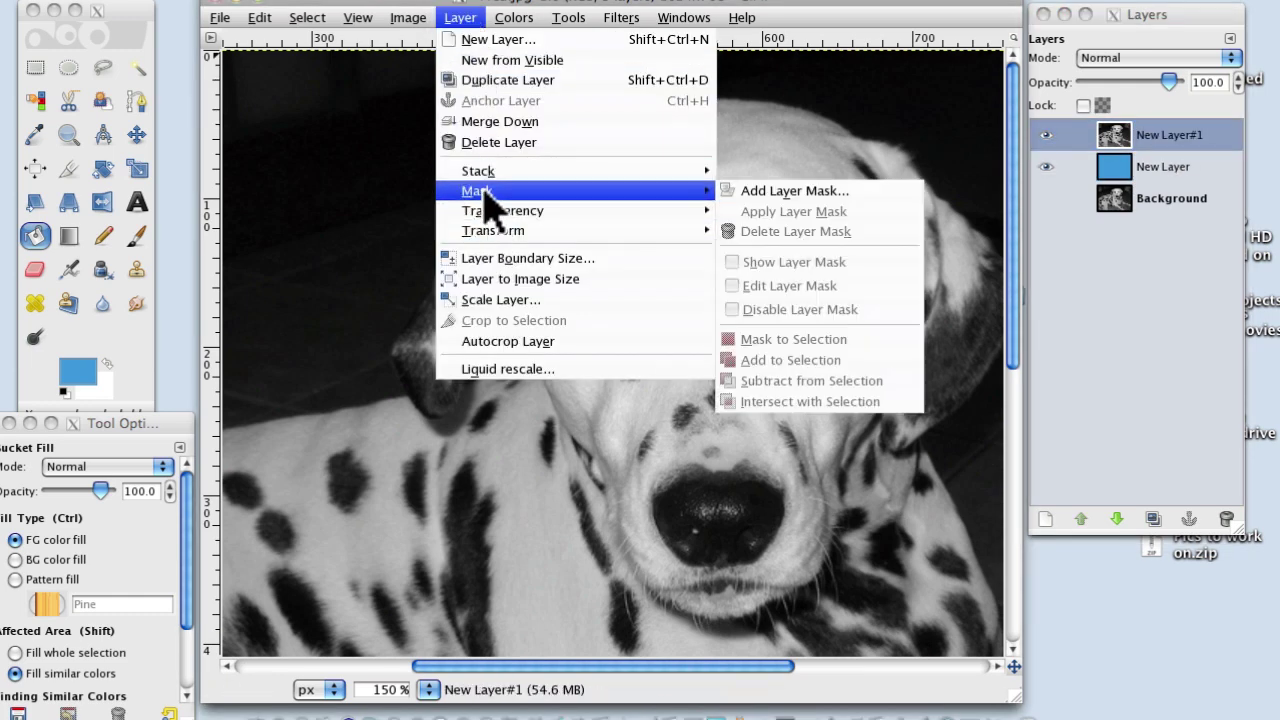
left_click(790, 192)
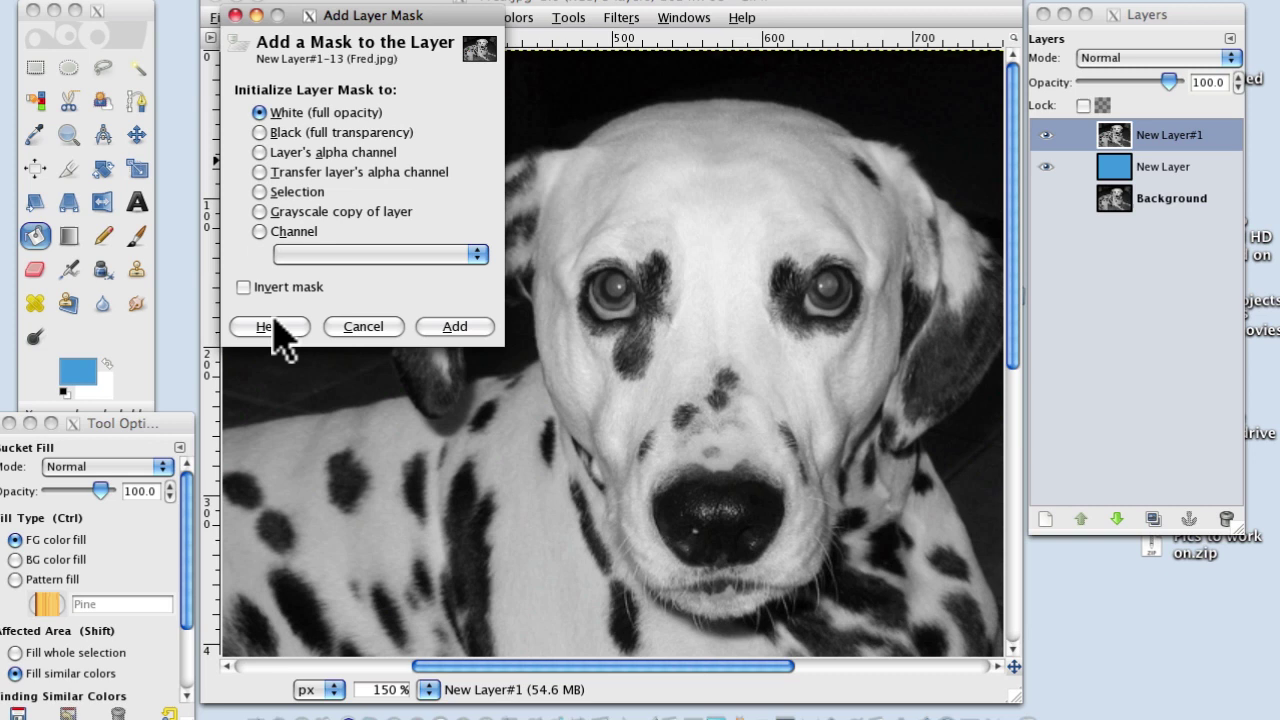
left_click(443, 323)
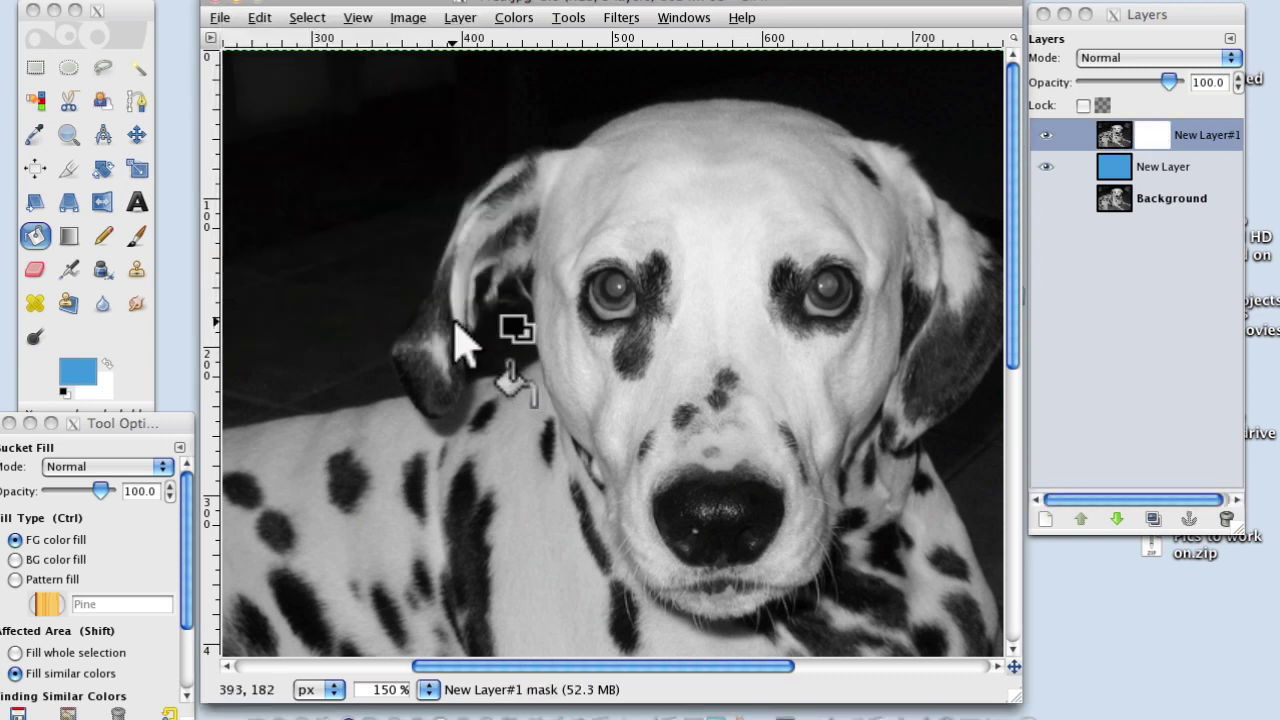
left_click(1158, 138)
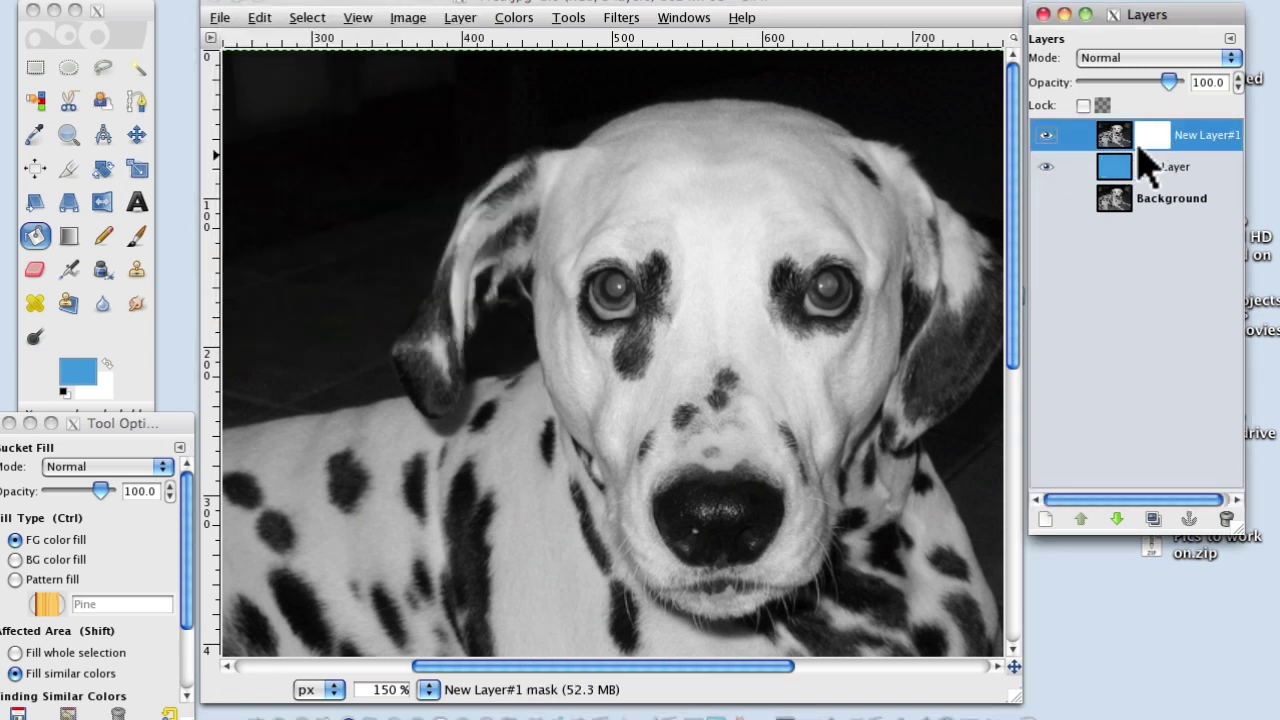
Select the Paintbrush and zoom to 300% over the dog's eyes.
left_click(137, 244)
left_click(137, 237)
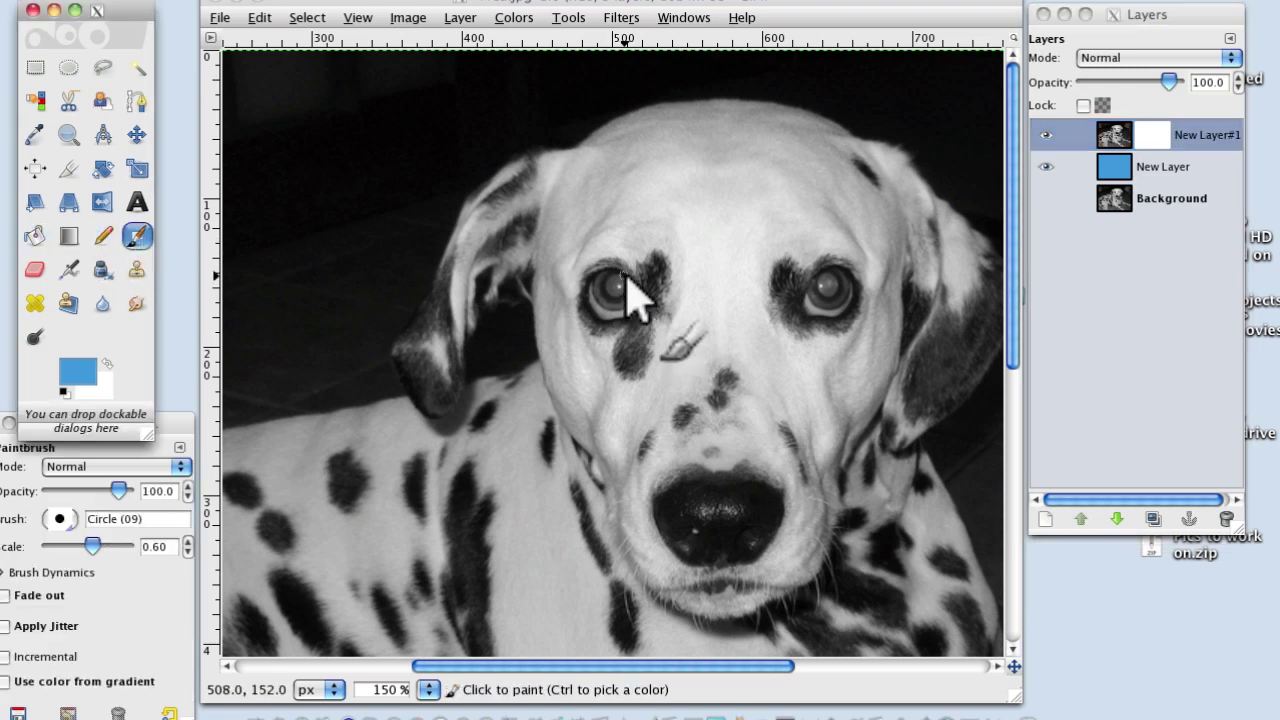
key("1")
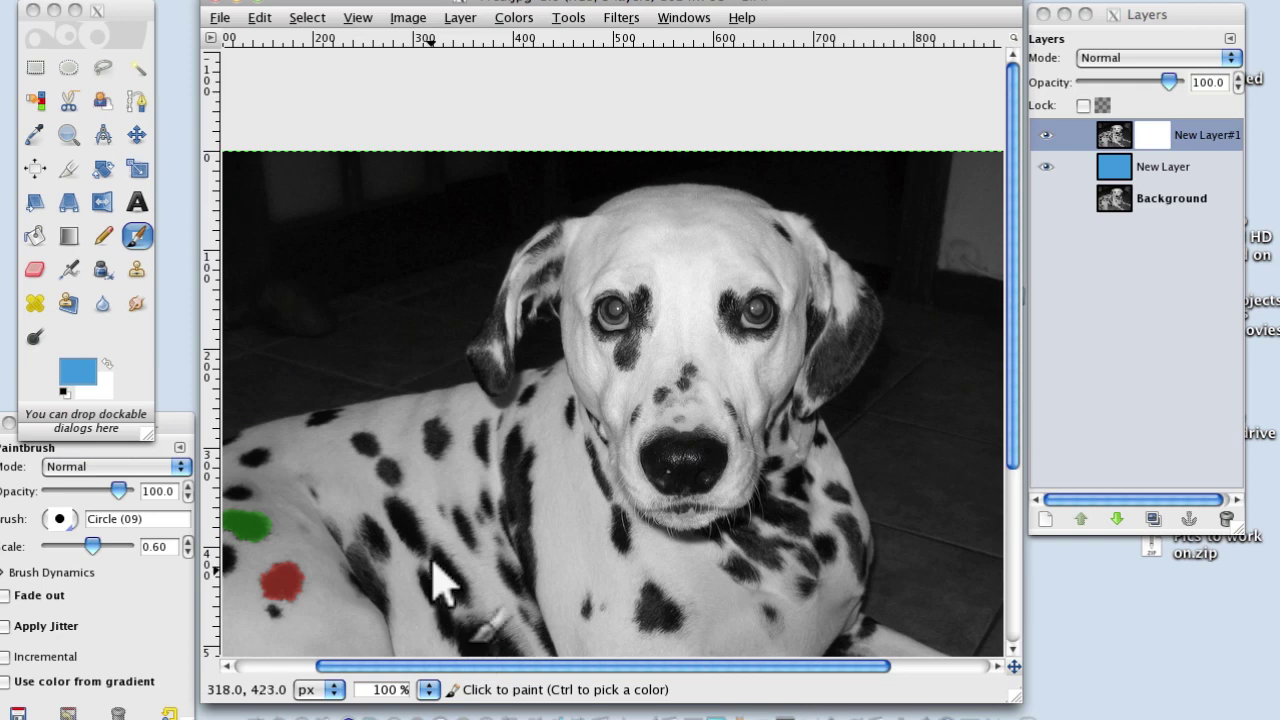
key("plus")
key("plus")
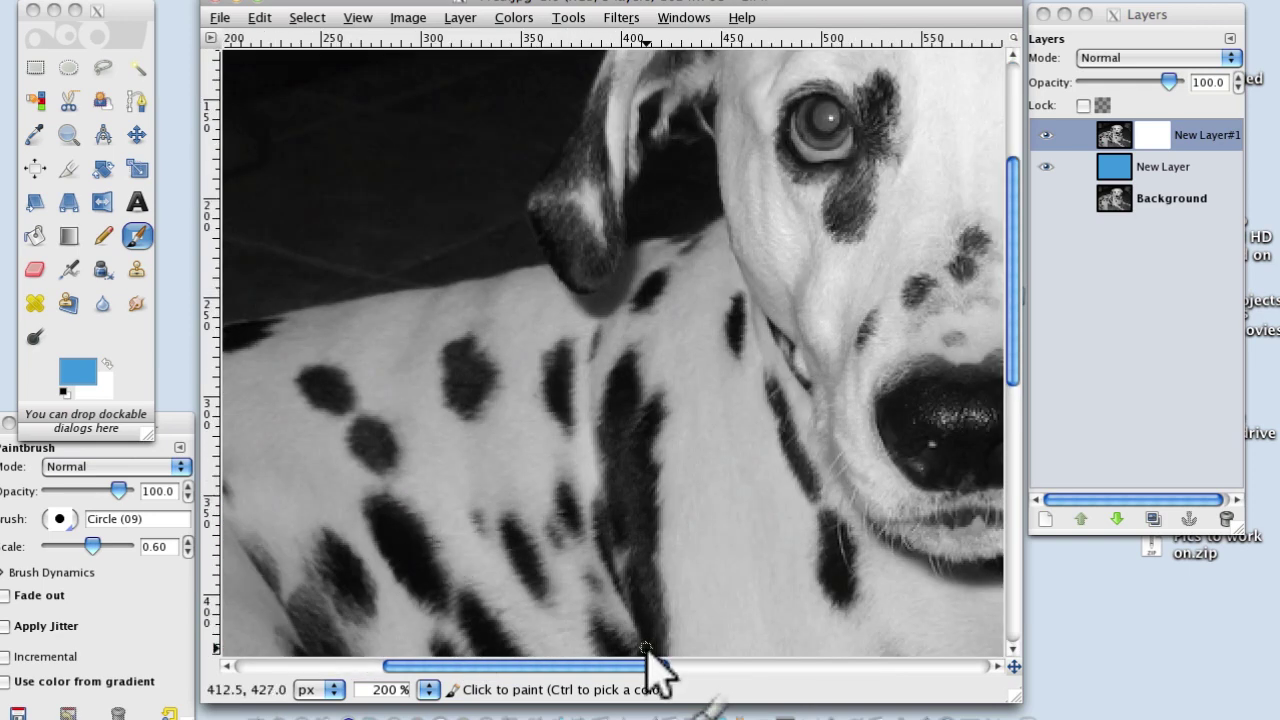
key("plus")
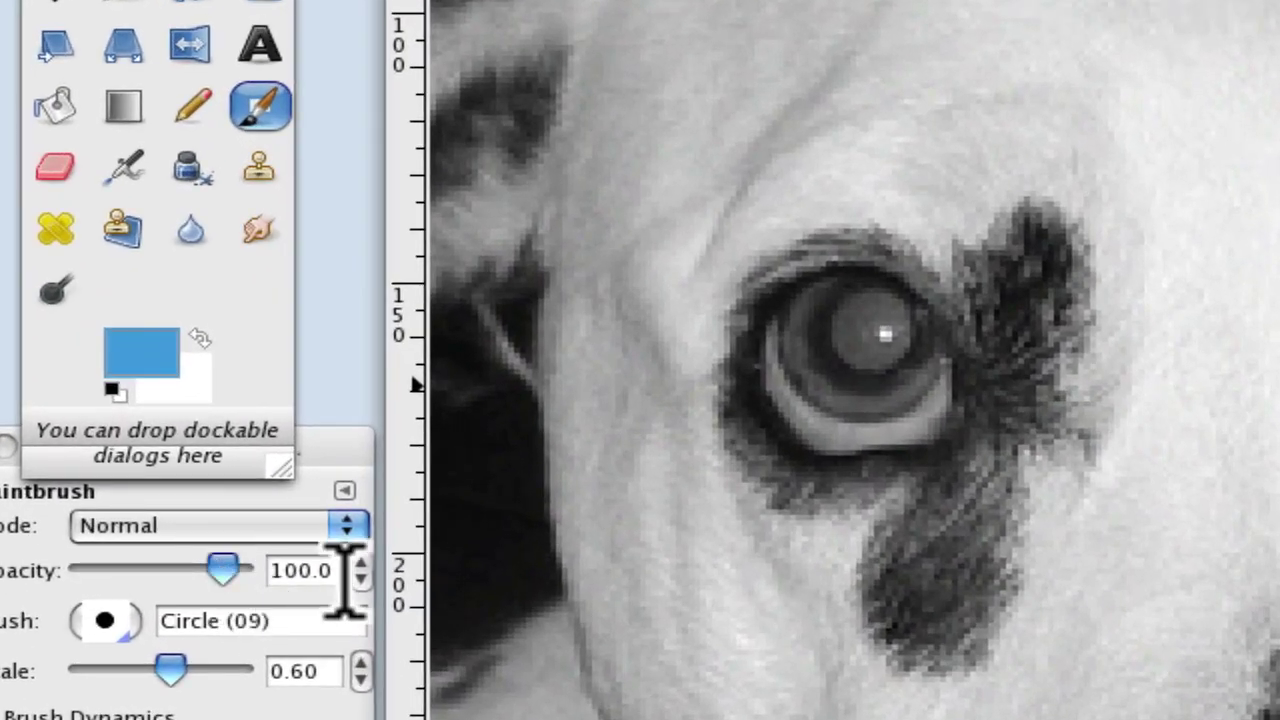
Set brush opacity to 50 and paint both pupils blue on New Layer#1's mask.
left_click(223, 568)
left_click_drag(220, 570, 161, 570)
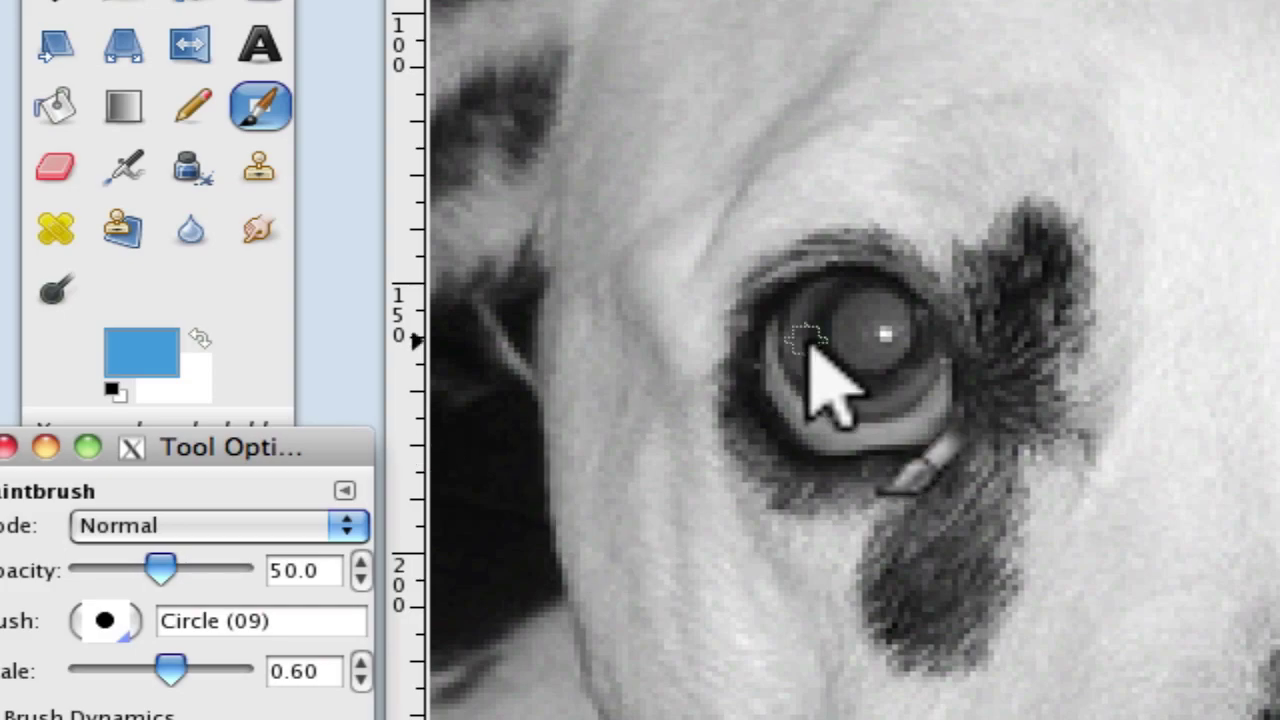
mouse_move(808, 345)
left_mouse_down()
mouse_move(917, 264)
mouse_move(886, 337)
left_mouse_up()
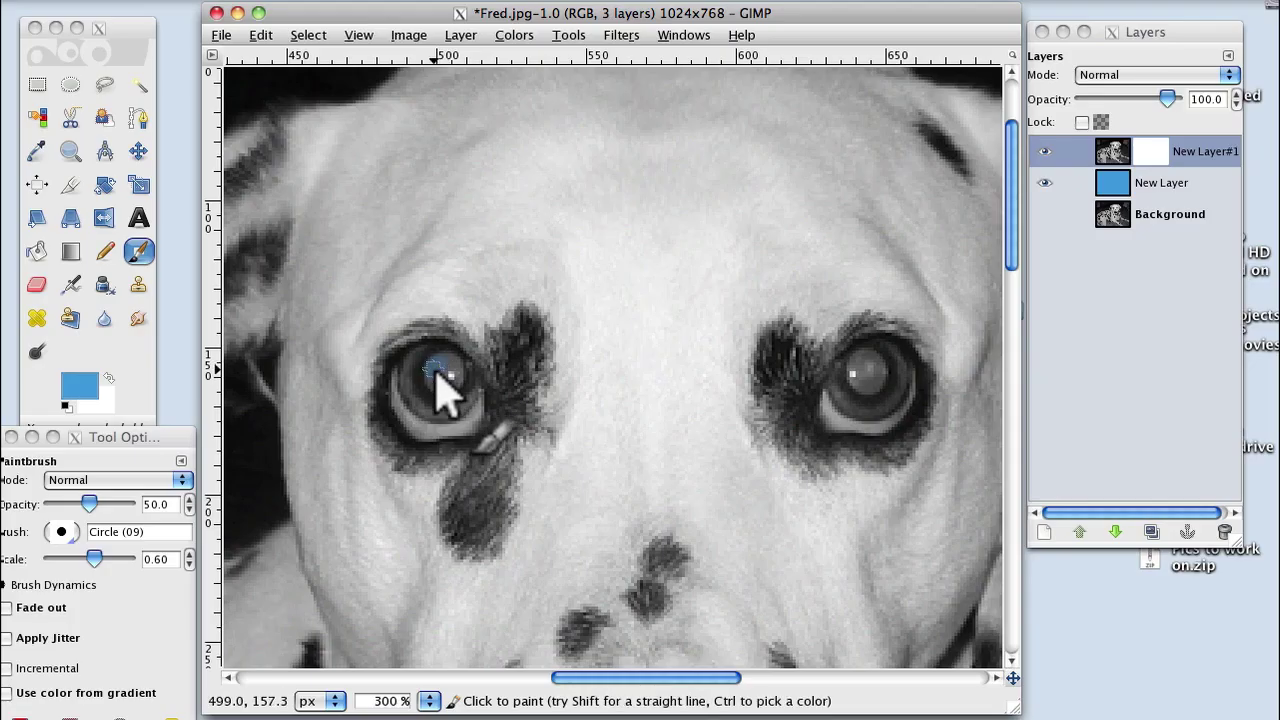
mouse_move(450, 366)
left_mouse_down()
mouse_move(467, 369)
mouse_move(437, 393)
mouse_move(463, 379)
mouse_move(437, 362)
mouse_move(445, 385)
mouse_move(453, 363)
mouse_move(464, 376)
mouse_move(459, 389)
left_mouse_up()
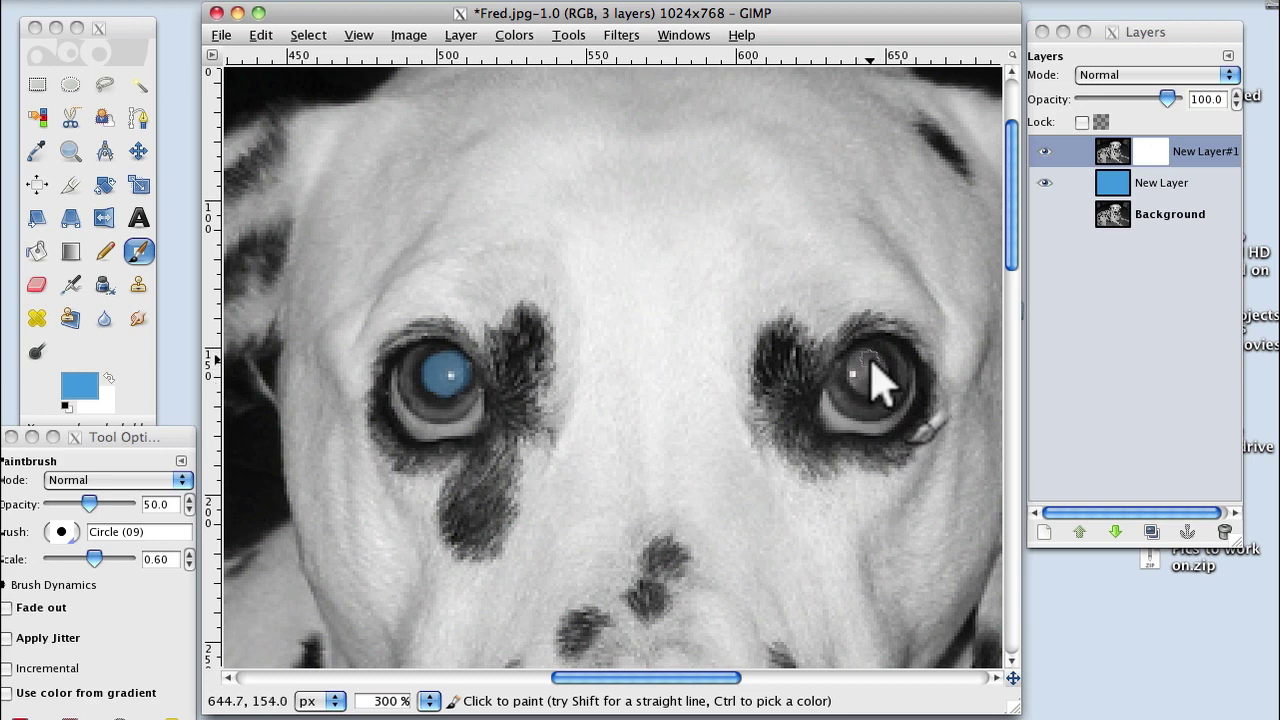
mouse_move(860, 379)
left_mouse_down()
mouse_move(871, 366)
mouse_move(864, 384)
left_mouse_up()
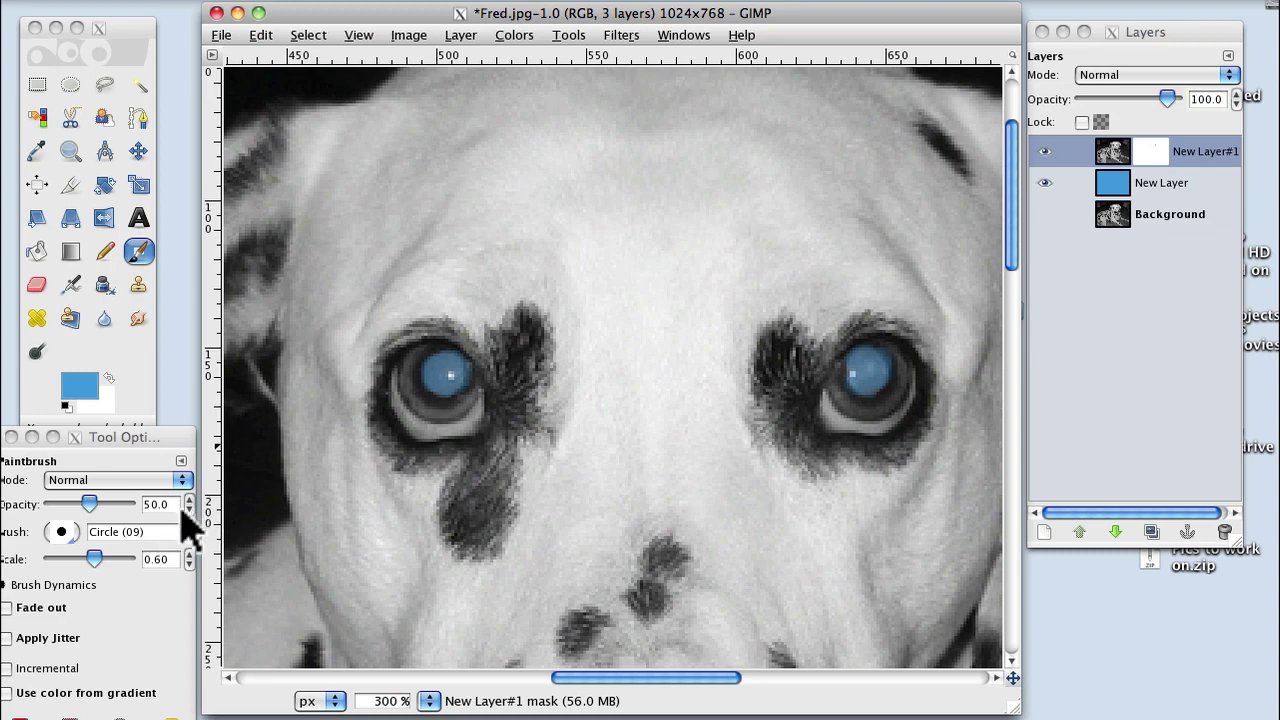
Zoom out to 66.7% to see the whole dalmatian.
key("minus")
key("minus")
key("minus")
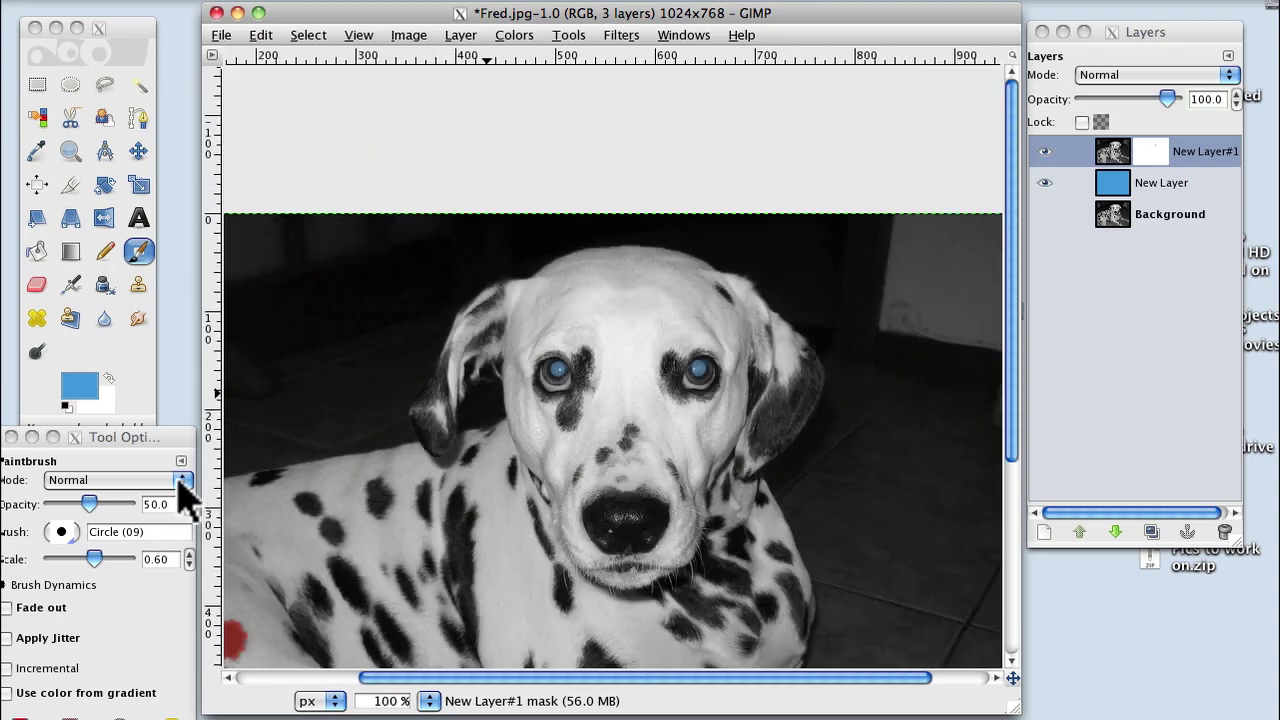
key("minus")
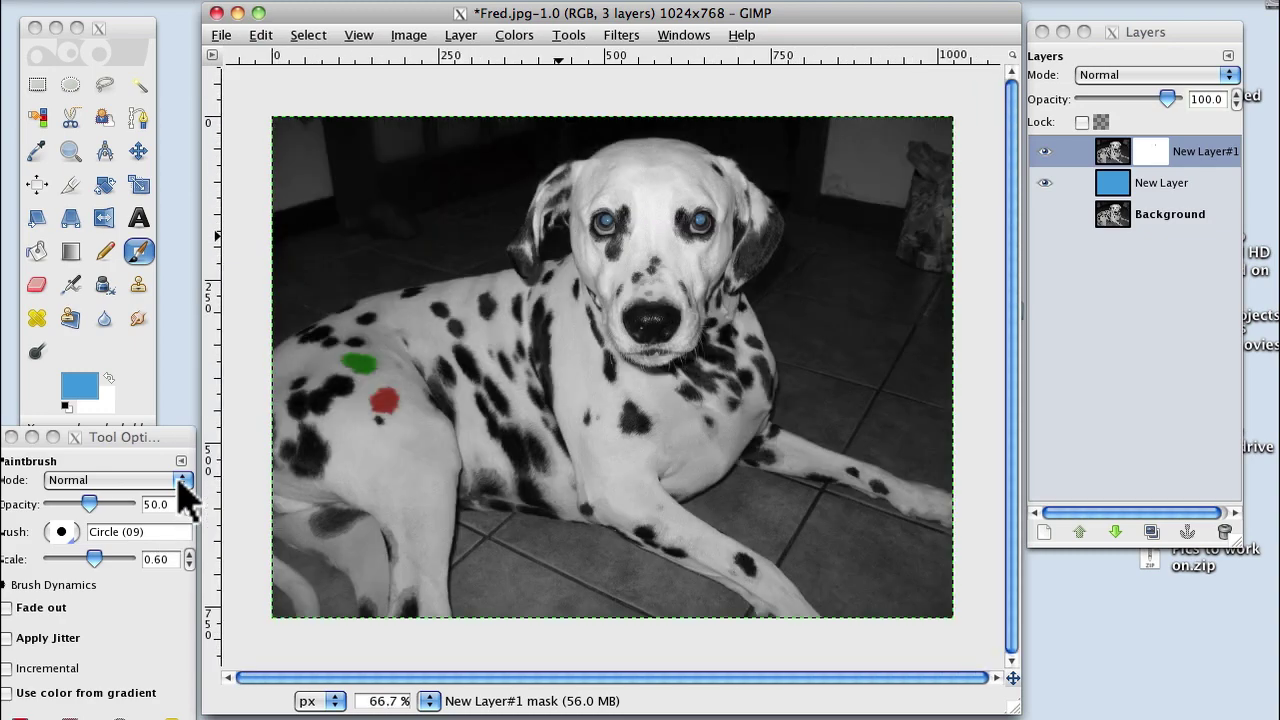